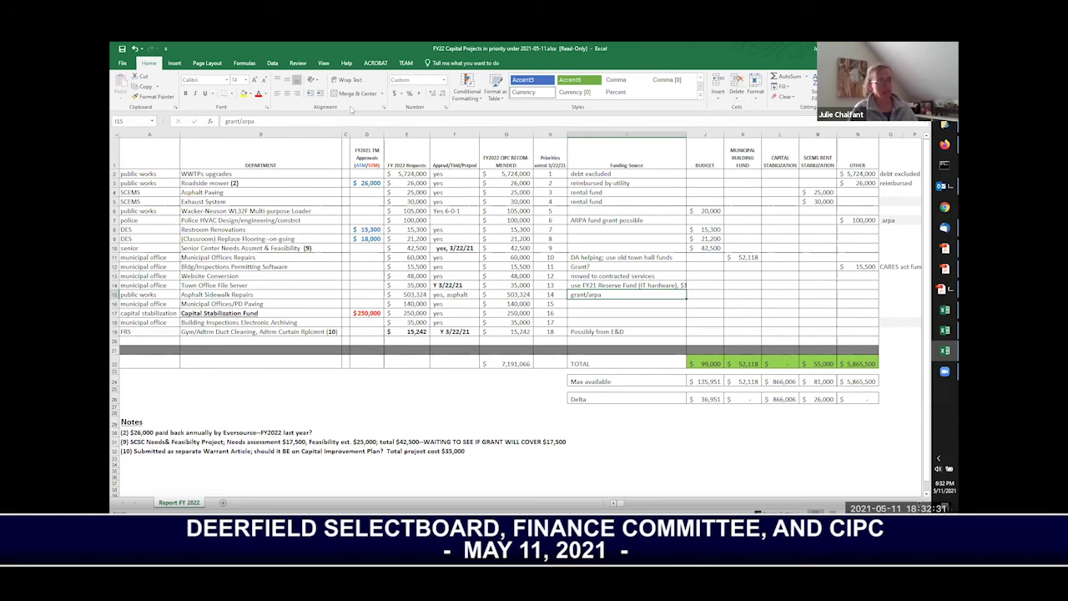
- Enter "should be part of overall plan" as the funding source for Municipal Offices/PD Paving
{"action": "left_click", "coordinate": [631, 304]}
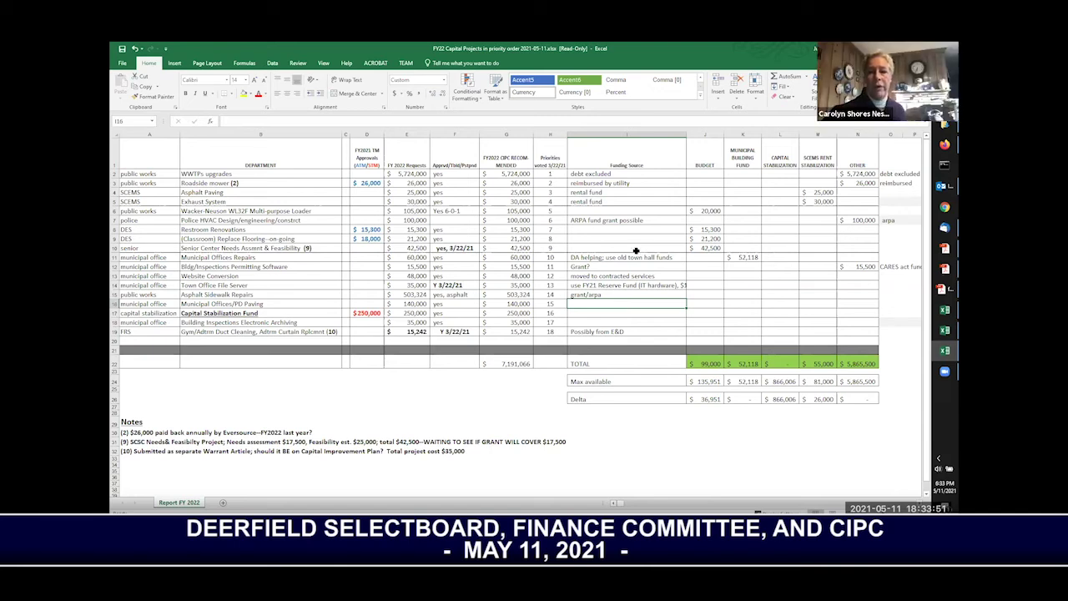
{"action": "type", "text": "should be part o"}
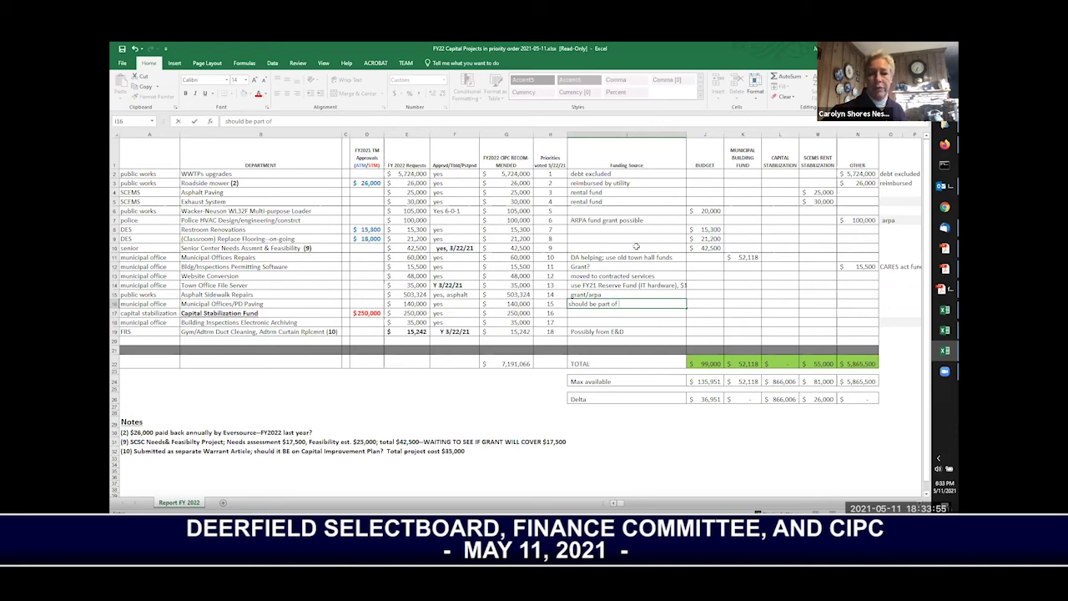
{"action": "type", "text": "f overa"}
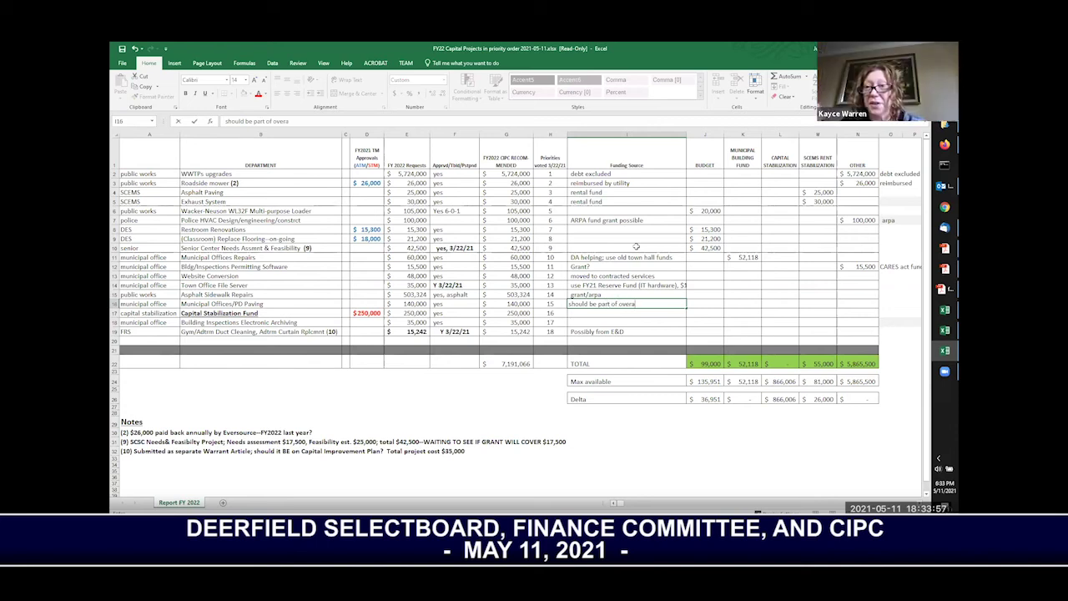
{"action": "type", "text": "ll plan"}
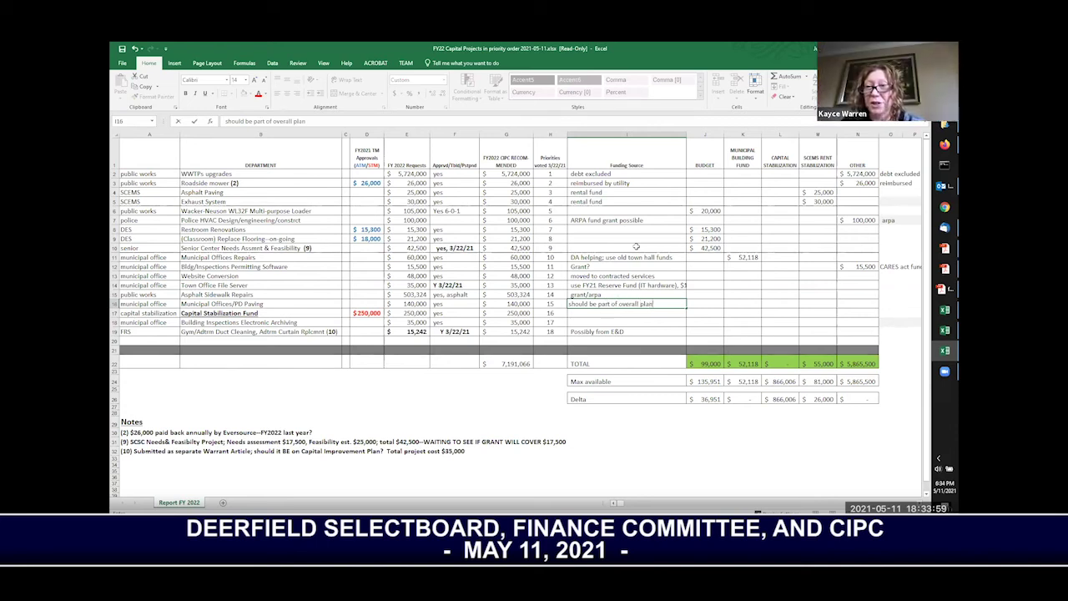
{"action": "key", "text": "Return"}
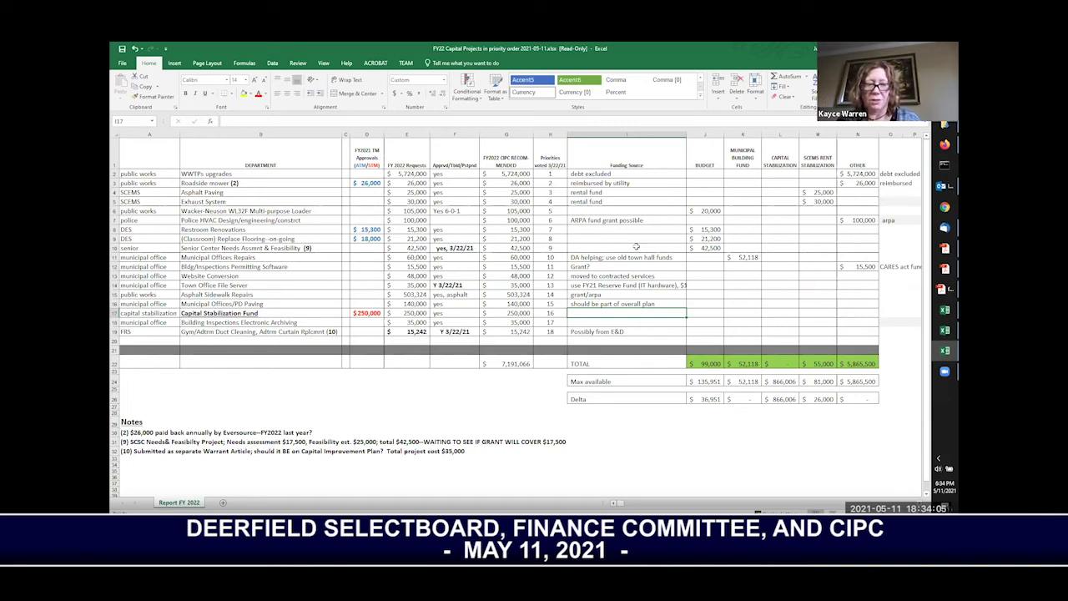
- Append "/vision" to the funding source note for Municipal Offices/PD Paving
{"action": "key", "text": "Up"}
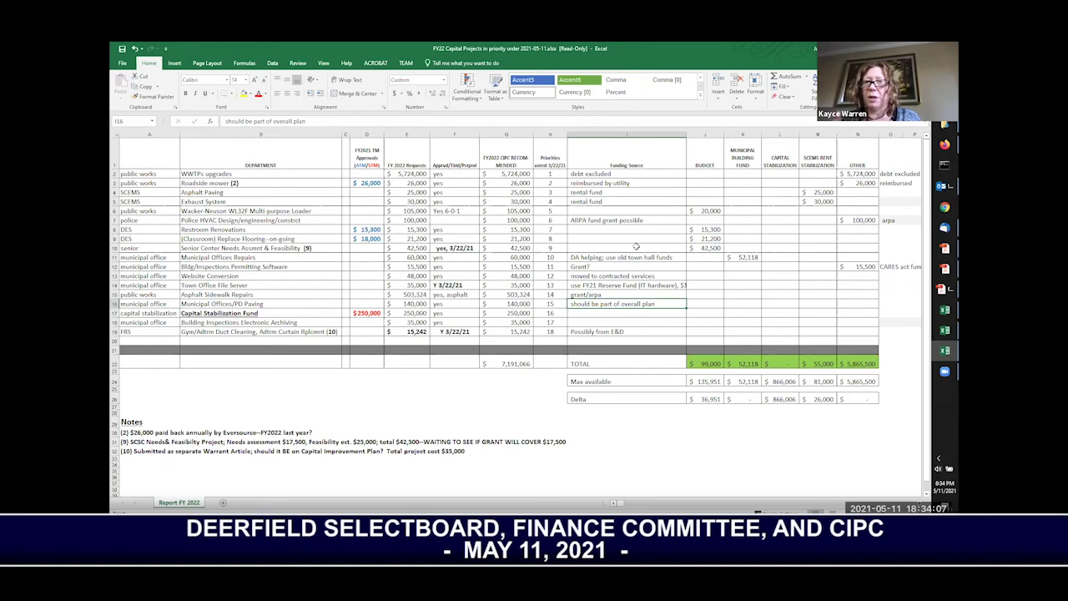
{"action": "key", "text": "F2"}
{"action": "type", "text": "/vision"}
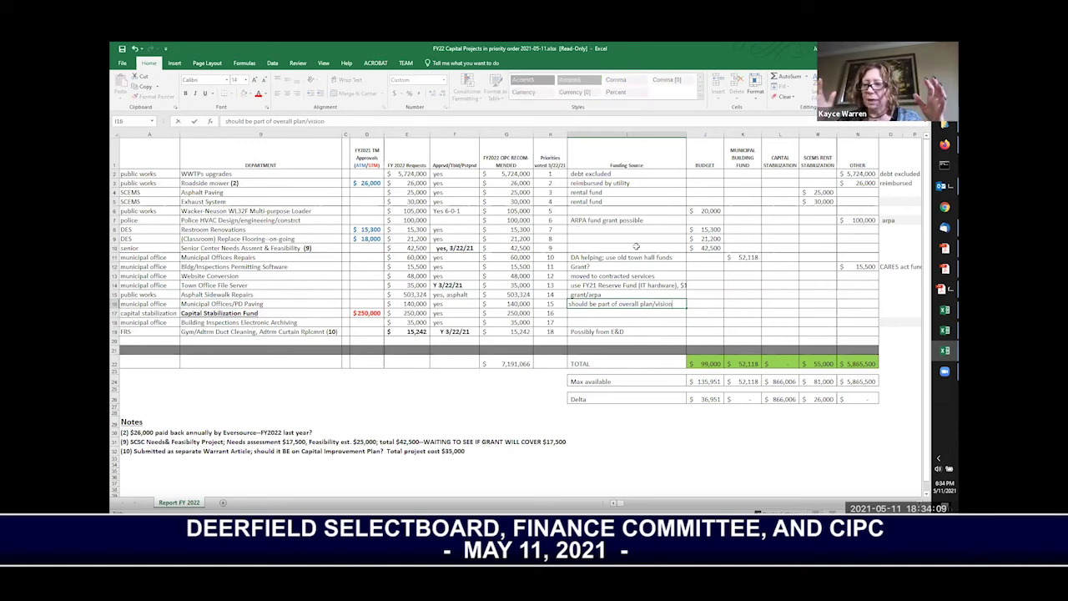
{"action": "key", "text": "Return"}
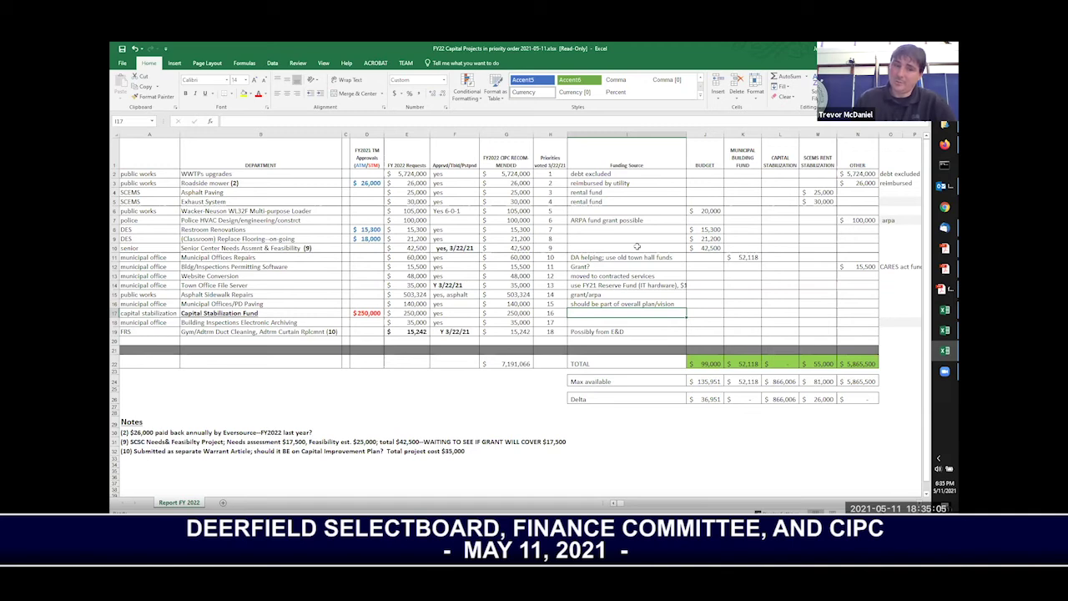
- Enter "save for another year" as the funding source for Building Inspections Electronic Archiving
{"action": "key", "text": "Down"}
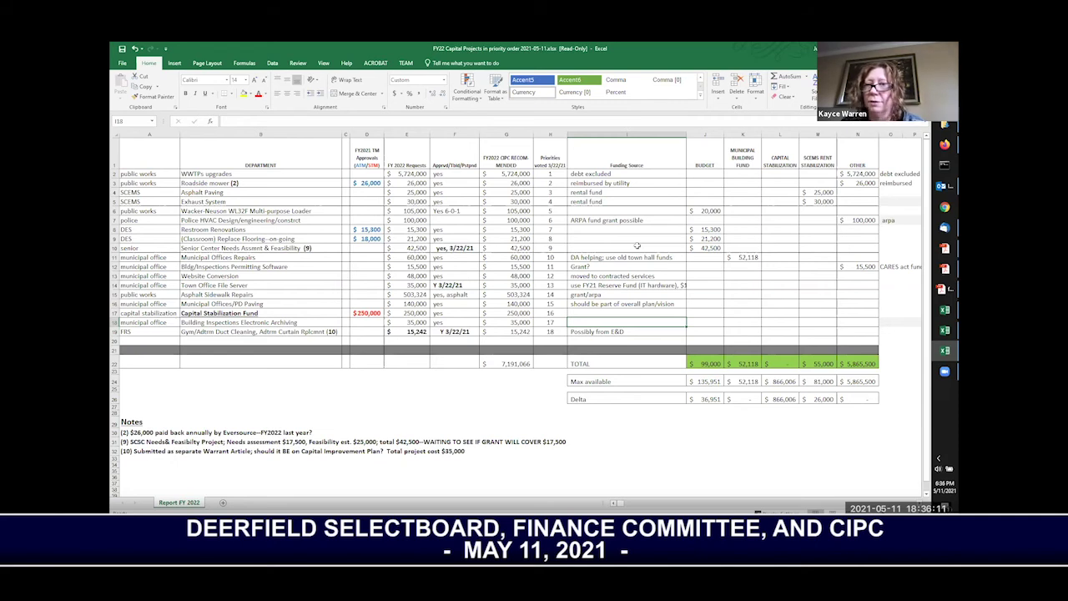
{"action": "type", "text": "sav"}
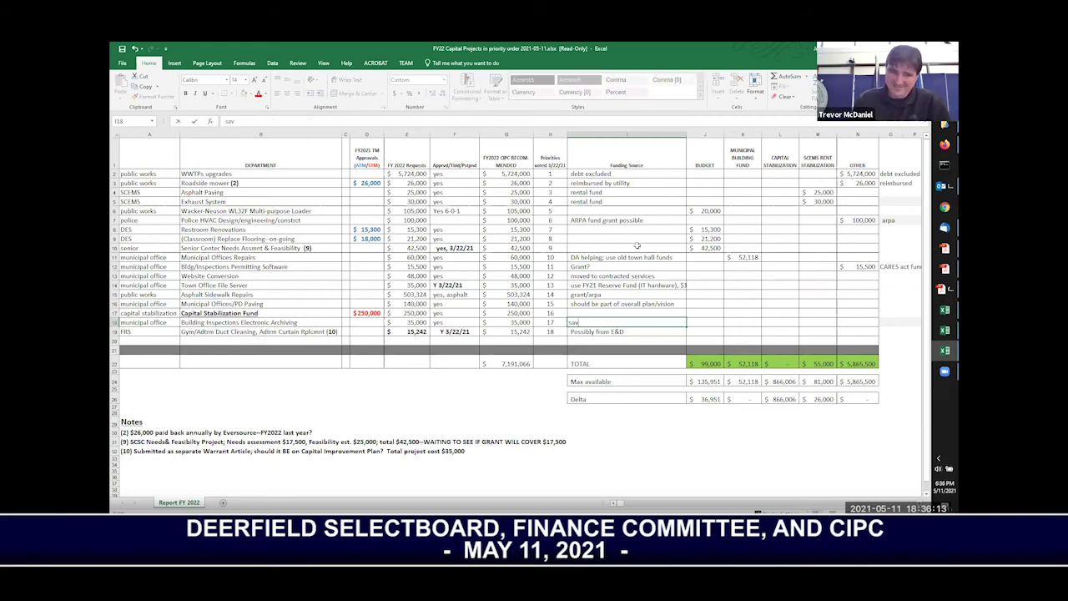
{"action": "type", "text": "e for another year"}
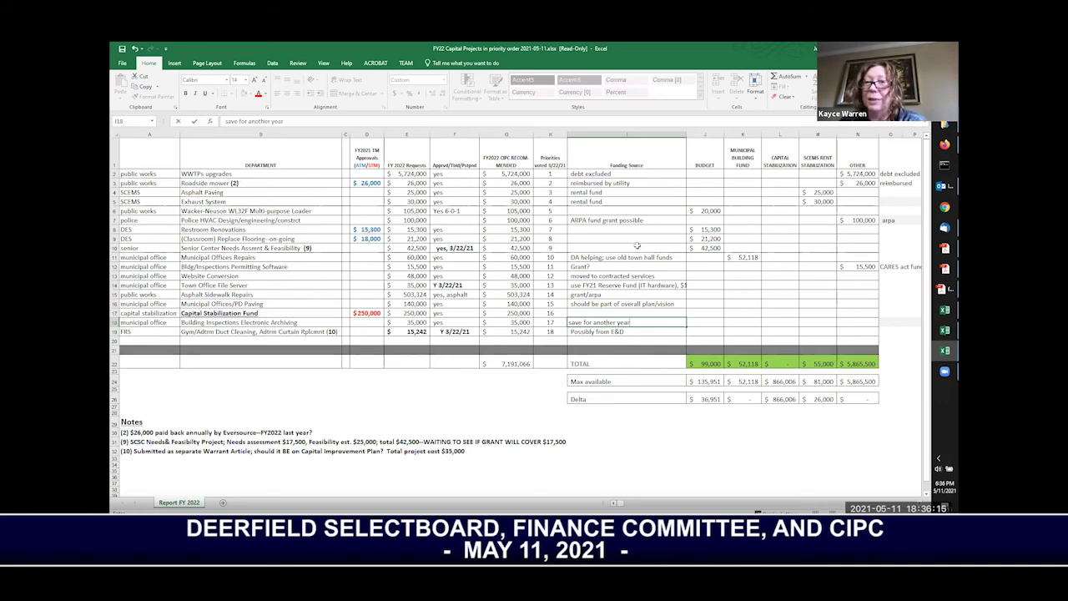
{"action": "key", "text": "Return"}
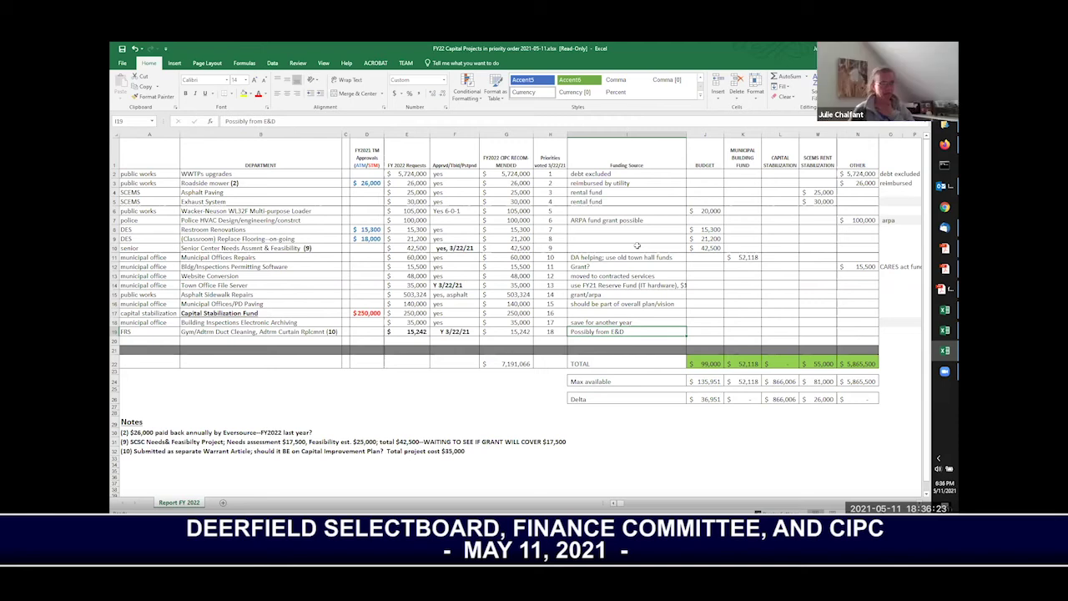
- Add the note "arpa?" beside the Other amount column in the FRS gym duct cleaning and curtain replacement row
{"action": "key", "text": "Up"}
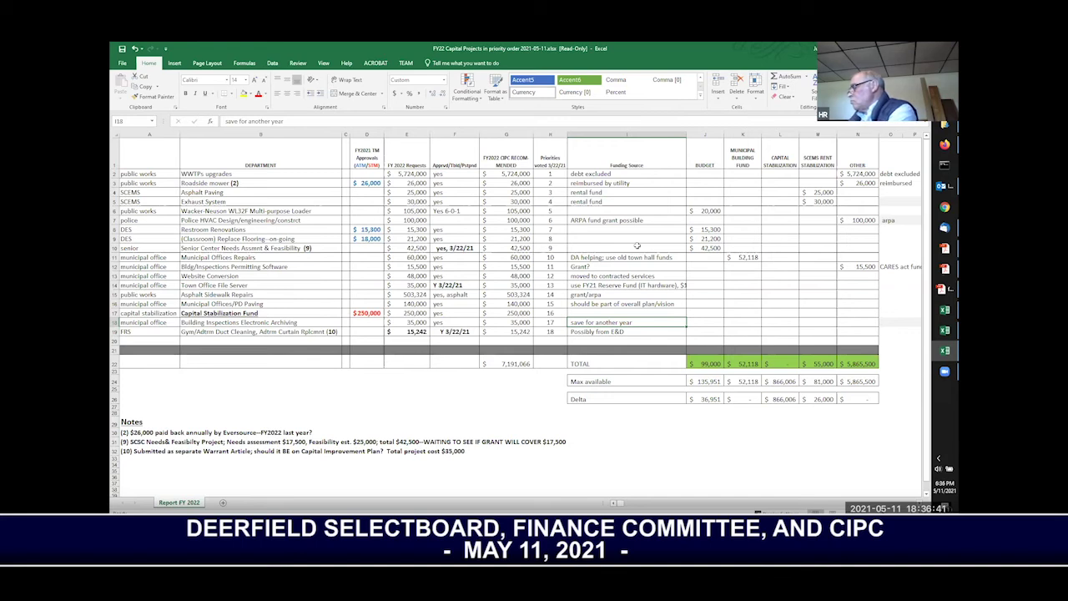
{"action": "key", "text": "Down"}
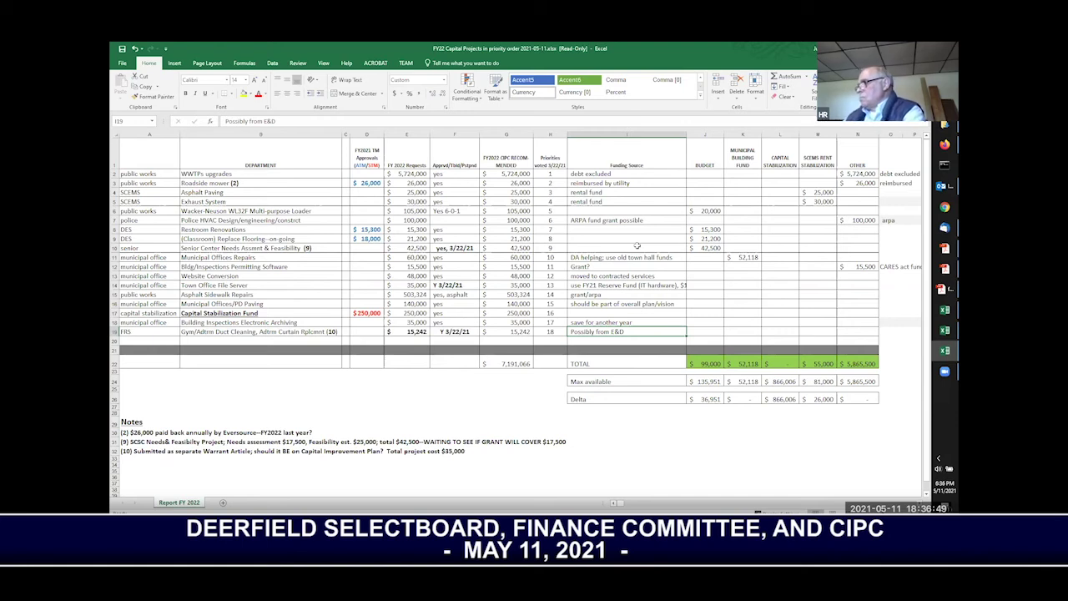
{"action": "key", "text": "Right"}
{"action": "key", "text": "Right"}
{"action": "key", "text": "Right"}
{"action": "key", "text": "Right"}
{"action": "key", "text": "Right"}
{"action": "key", "text": "Right"}
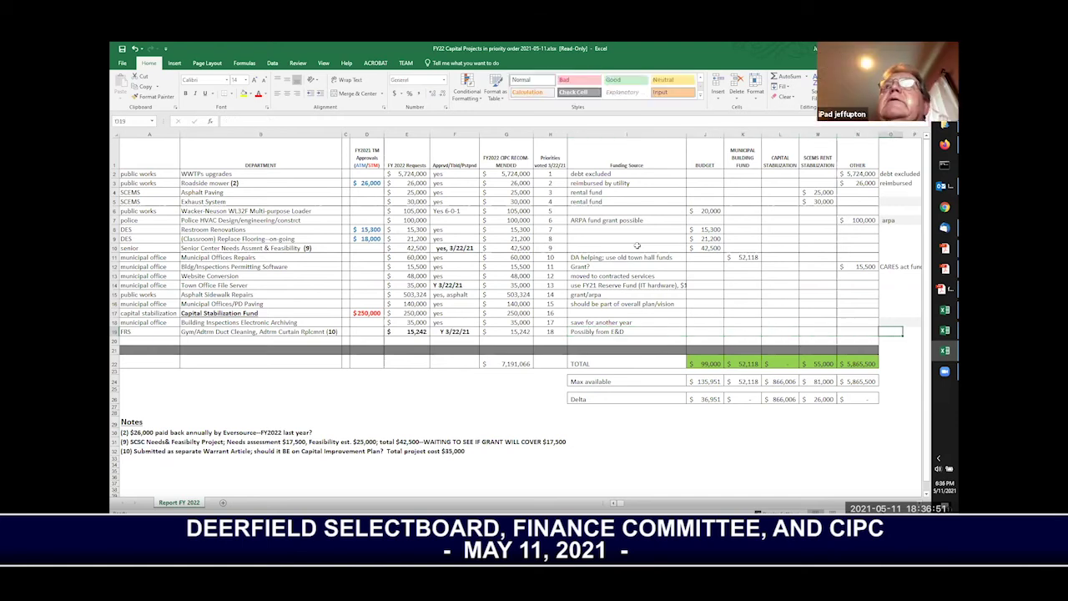
{"action": "type", "text": "arpa?"}
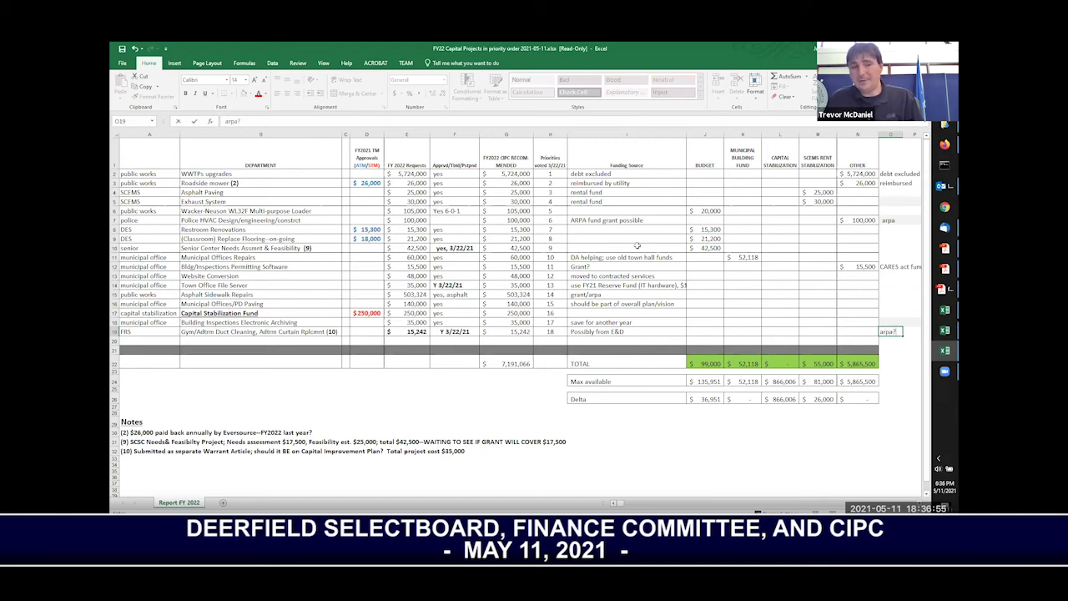
{"action": "key", "text": "Left"}
{"action": "key", "text": "Left"}
{"action": "key", "text": "Left"}
{"action": "key", "text": "Left"}
{"action": "key", "text": "Left"}
{"action": "key", "text": "Left"}
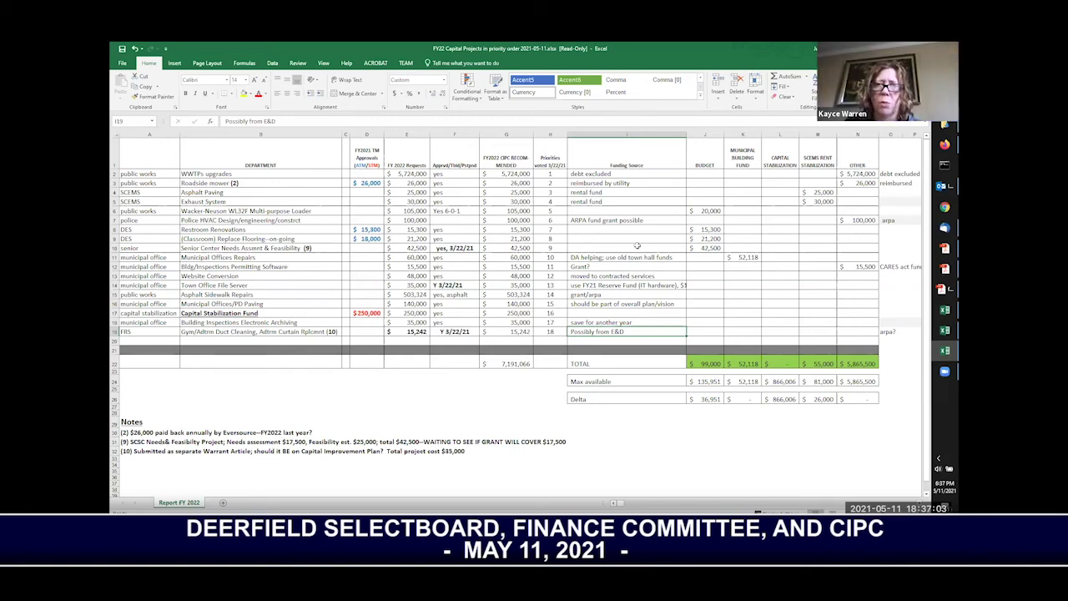
{"action": "key", "text": "Down"}
{"action": "key", "text": "Up"}
{"action": "key", "text": "Right"}
{"action": "key", "text": "Right"}
{"action": "key", "text": "Right"}
{"action": "key", "text": "Right"}
{"action": "key", "text": "Right"}
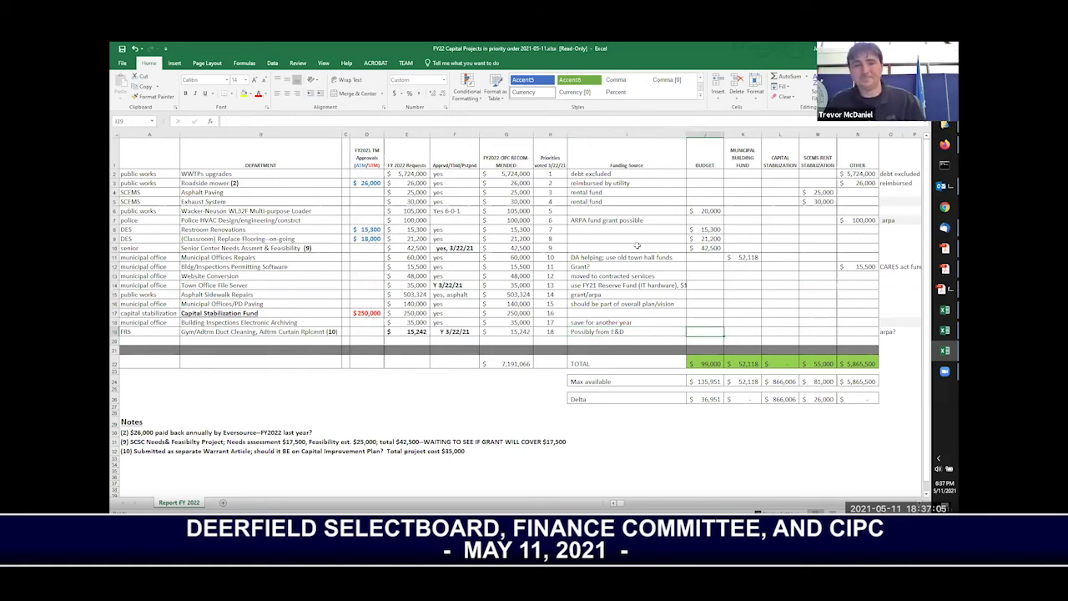
{"action": "key", "text": "Right"}
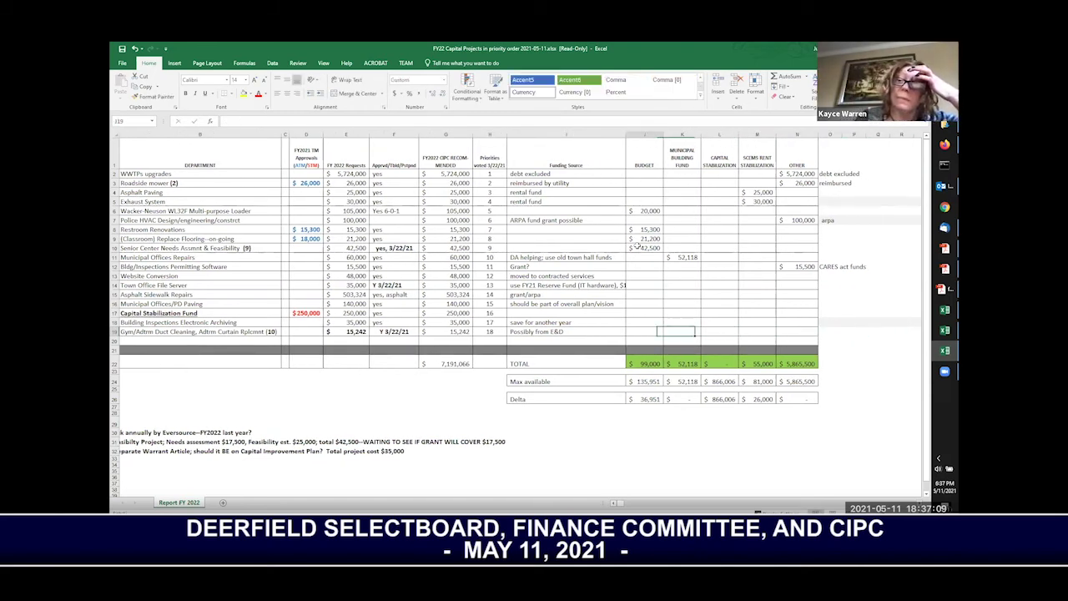
{"action": "key", "text": "Home"}
{"action": "key", "text": "Right"}
{"action": "key", "text": "Right"}
{"action": "key", "text": "Right"}
{"action": "key", "text": "Right"}
{"action": "key", "text": "Right"}
{"action": "key", "text": "Right"}
{"action": "key", "text": "Right"}
{"action": "key", "text": "Right"}
{"action": "key", "text": "Right"}
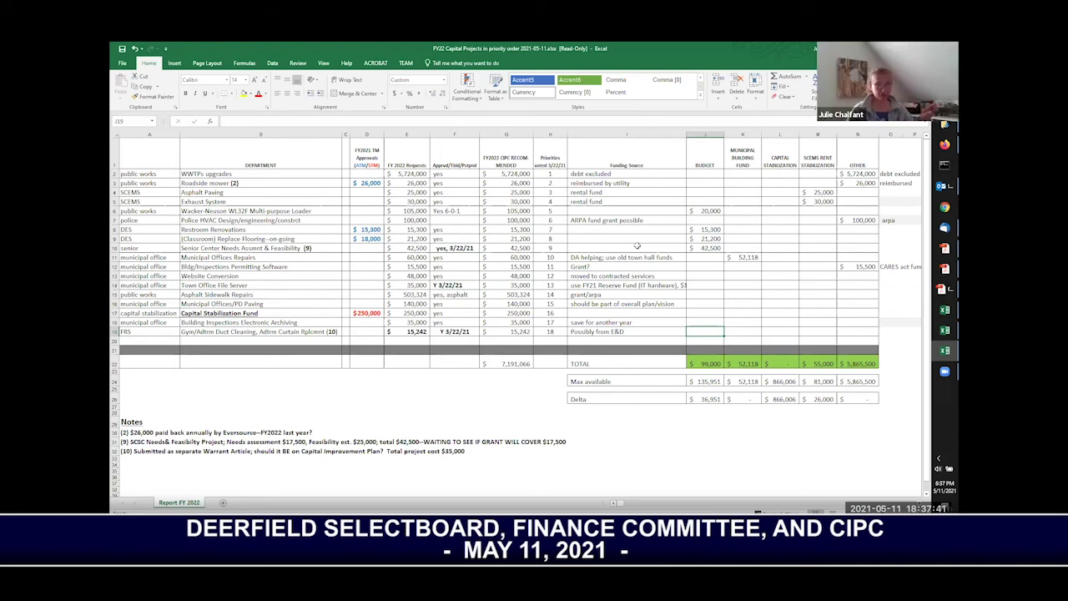
- Review the funding entries row by row, from the FRS gym project up to the Wacker-Neuson loader's budget amount
{"action": "key", "text": "Left"}
{"action": "key", "text": "Up"}
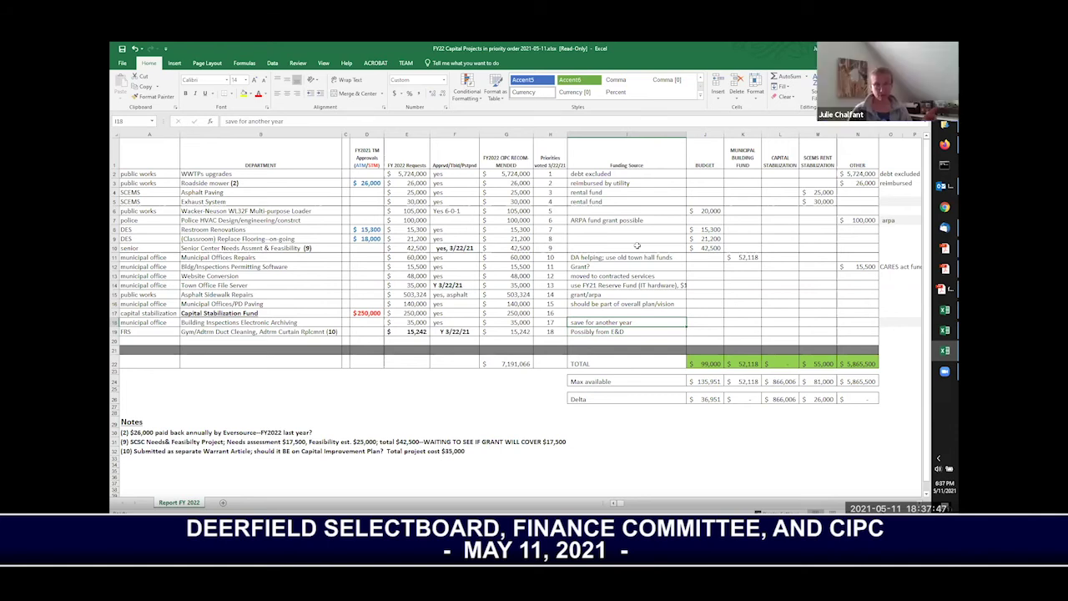
{"action": "key", "text": "Up"}
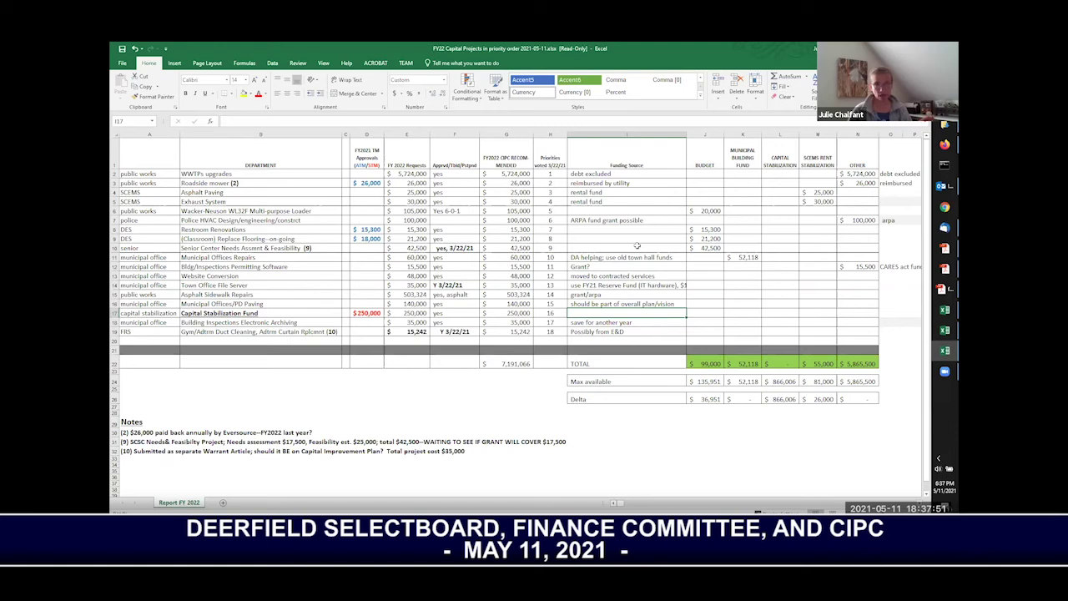
{"action": "key", "text": "Up"}
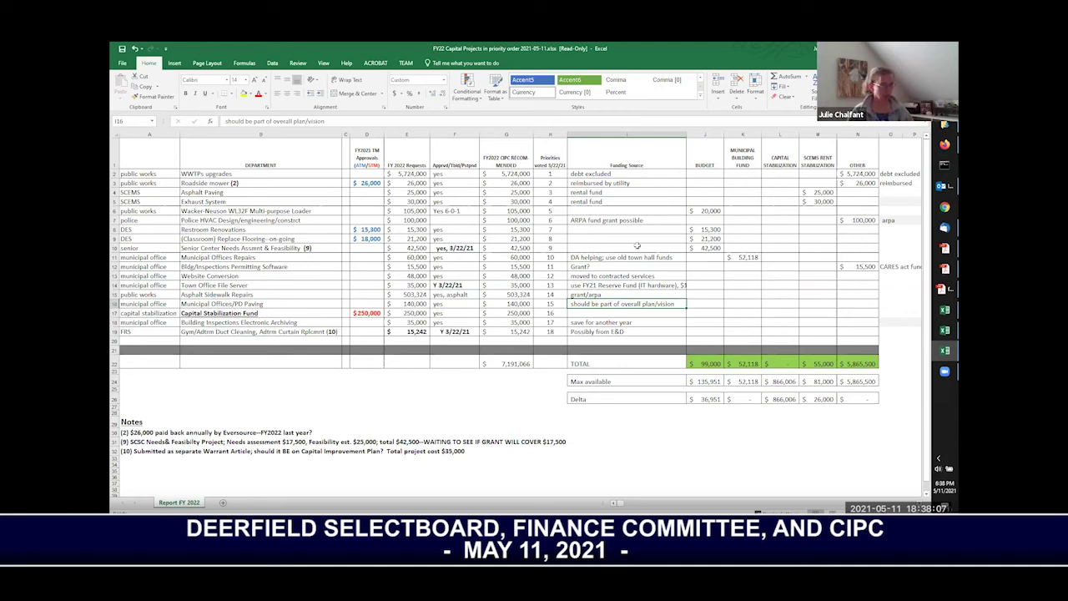
{"action": "key", "text": "Up"}
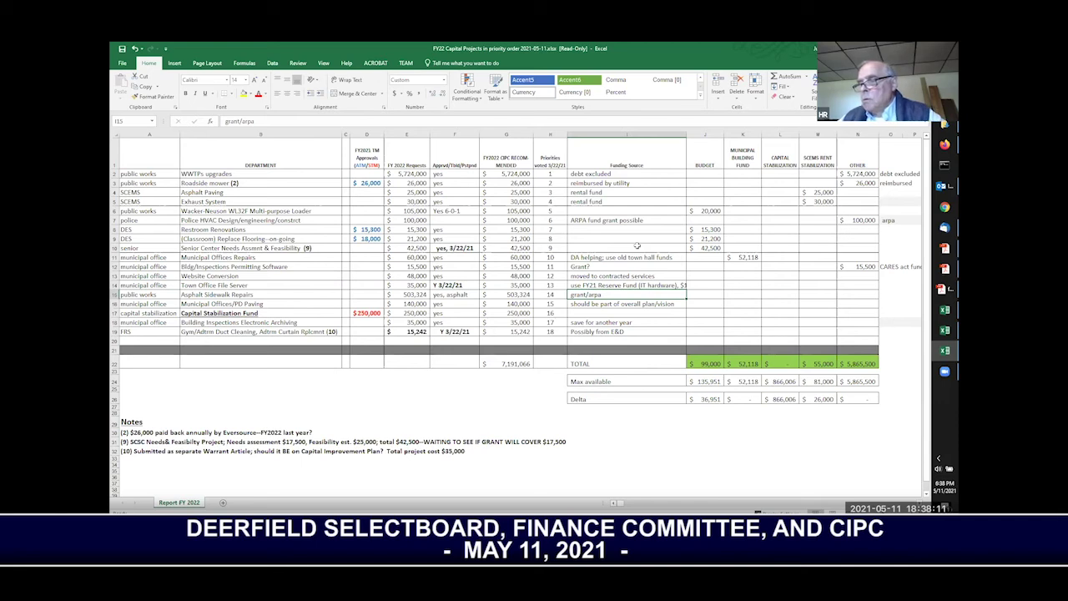
{"action": "key", "text": "Up"}
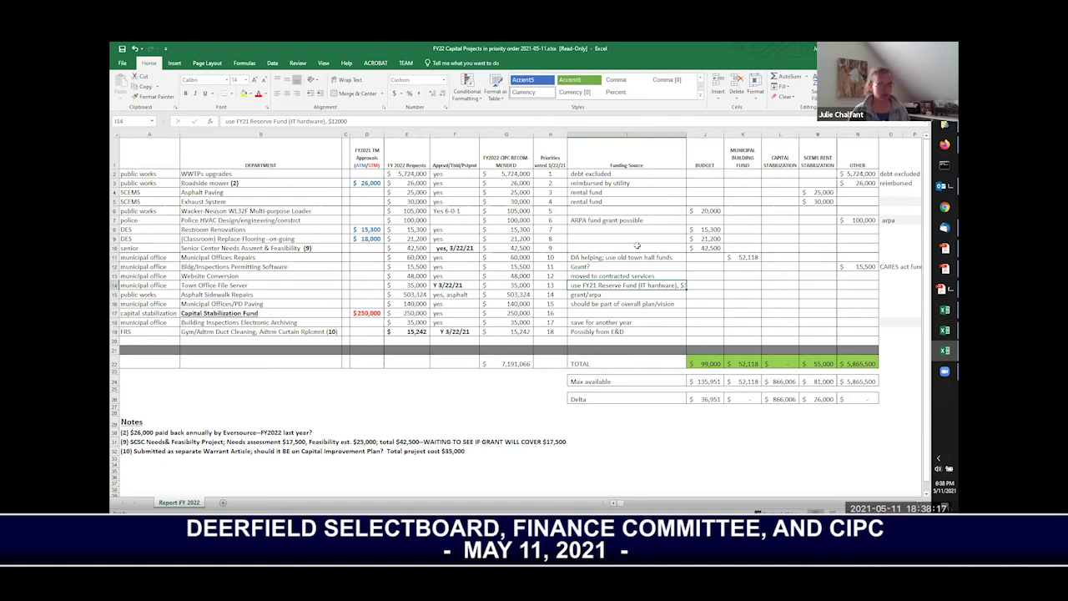
{"action": "key", "text": "Up"}
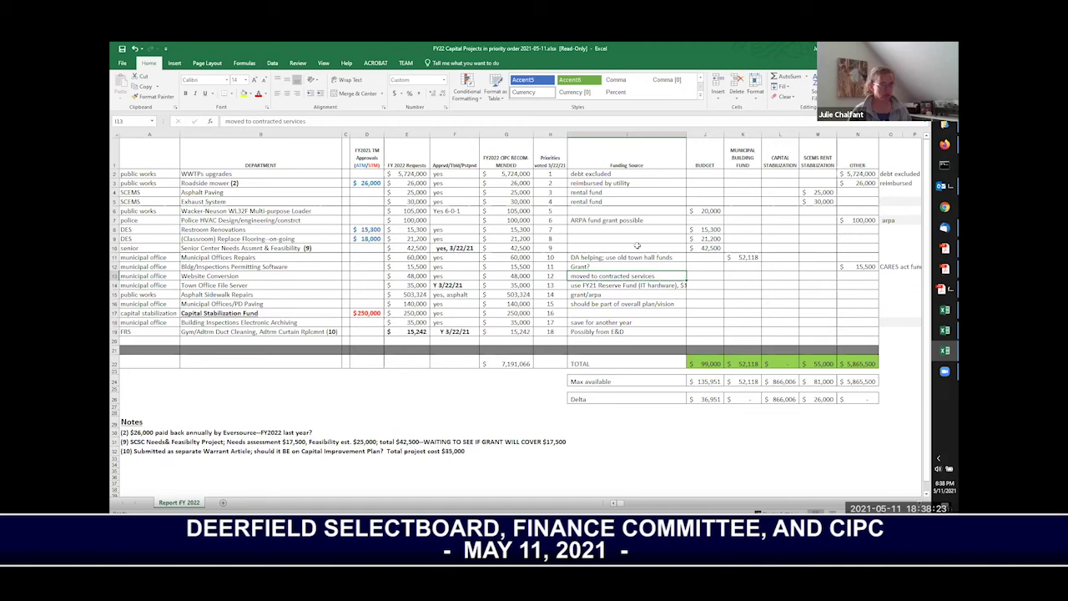
{"action": "key", "text": "Up"}
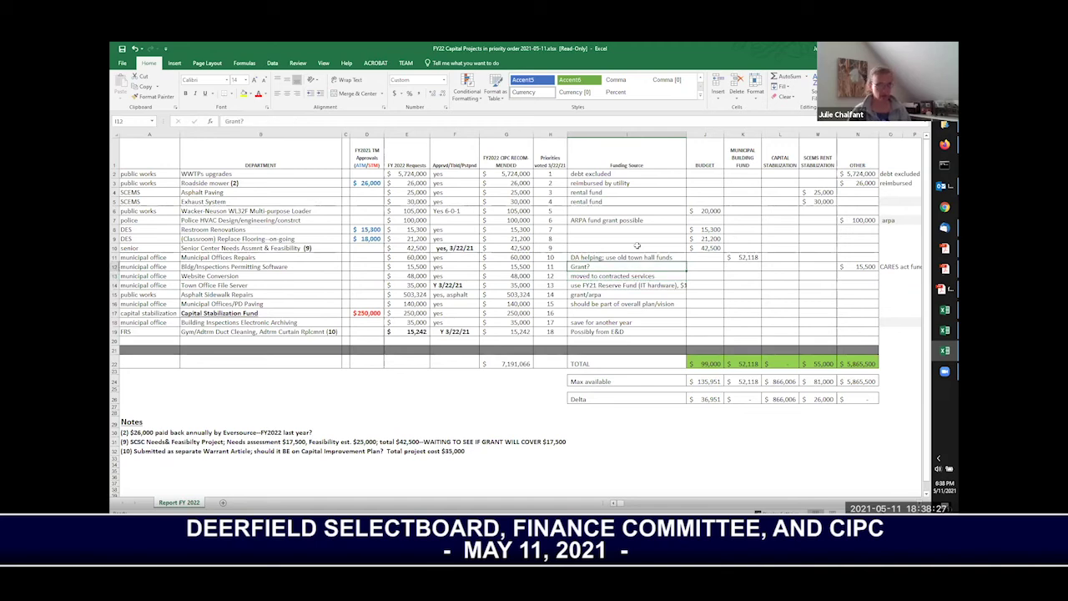
{"action": "key", "text": "Up"}
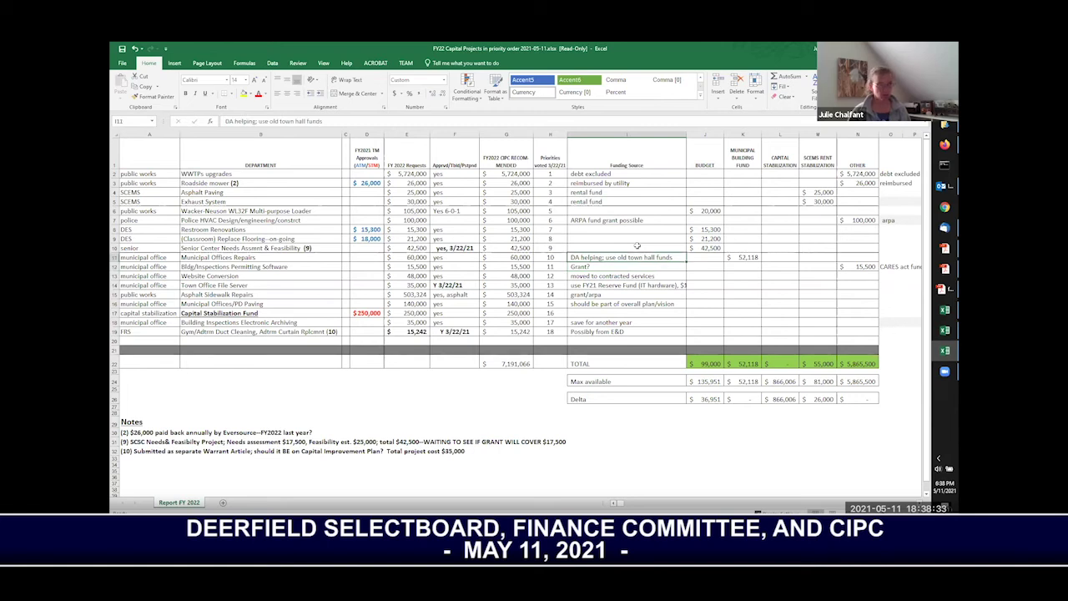
{"action": "key", "text": "Right"}
{"action": "key", "text": "Right"}
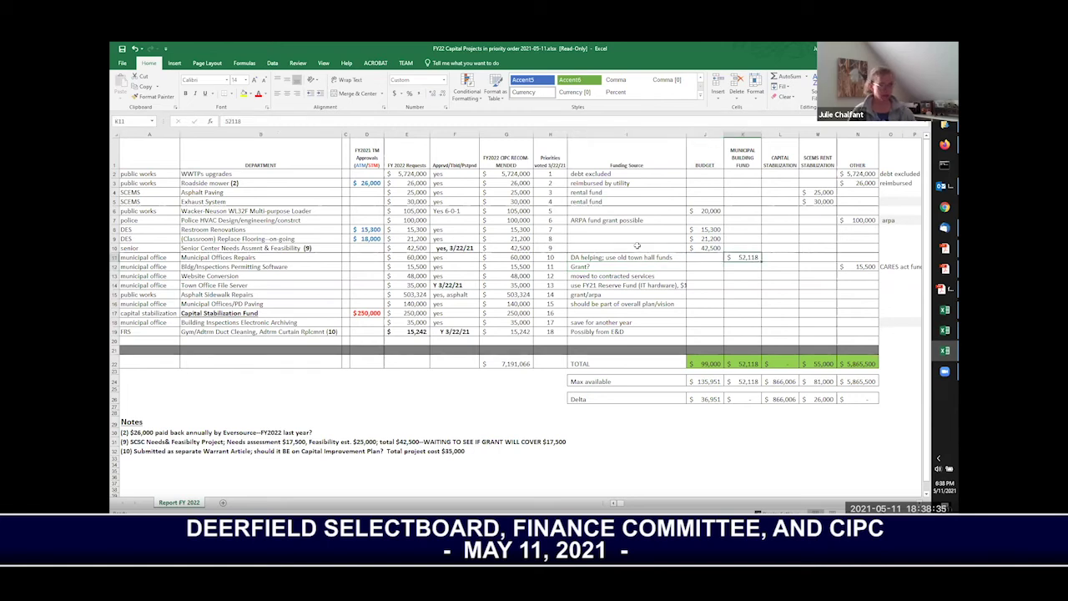
{"action": "key", "text": "Left"}
{"action": "key", "text": "Left"}
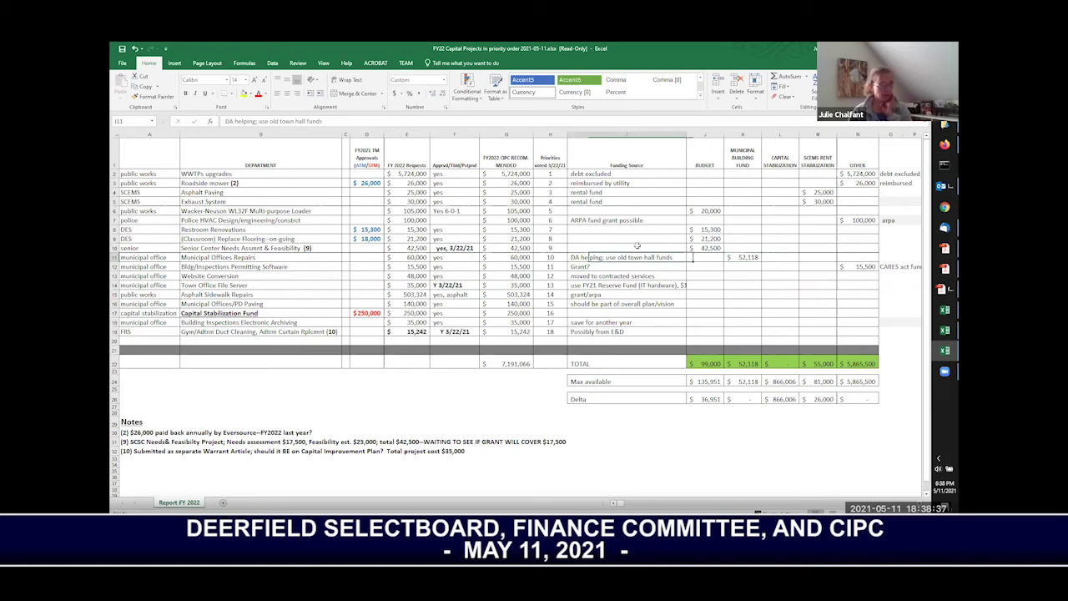
{"action": "key", "text": "Up"}
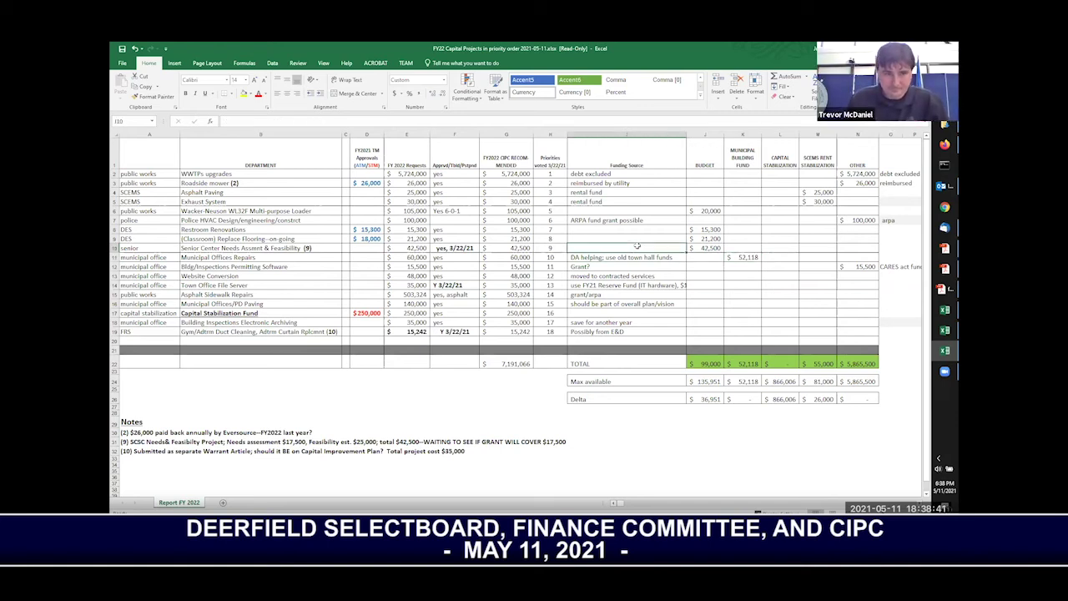
{"action": "key", "text": "Up"}
{"action": "key", "text": "Up"}
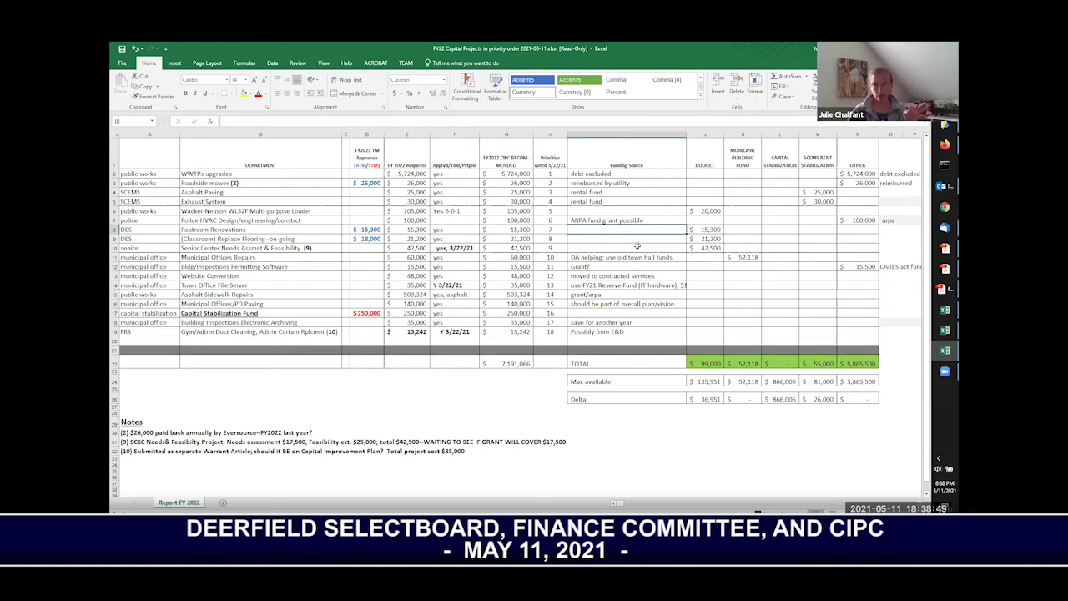
{"action": "key", "text": "Up"}
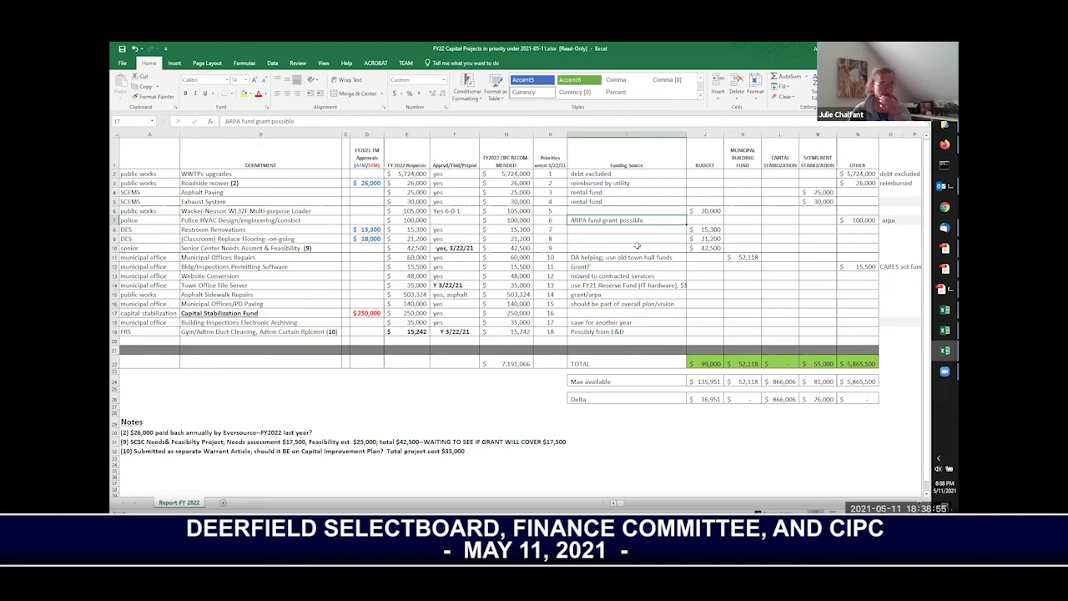
{"action": "key", "text": "Up"}
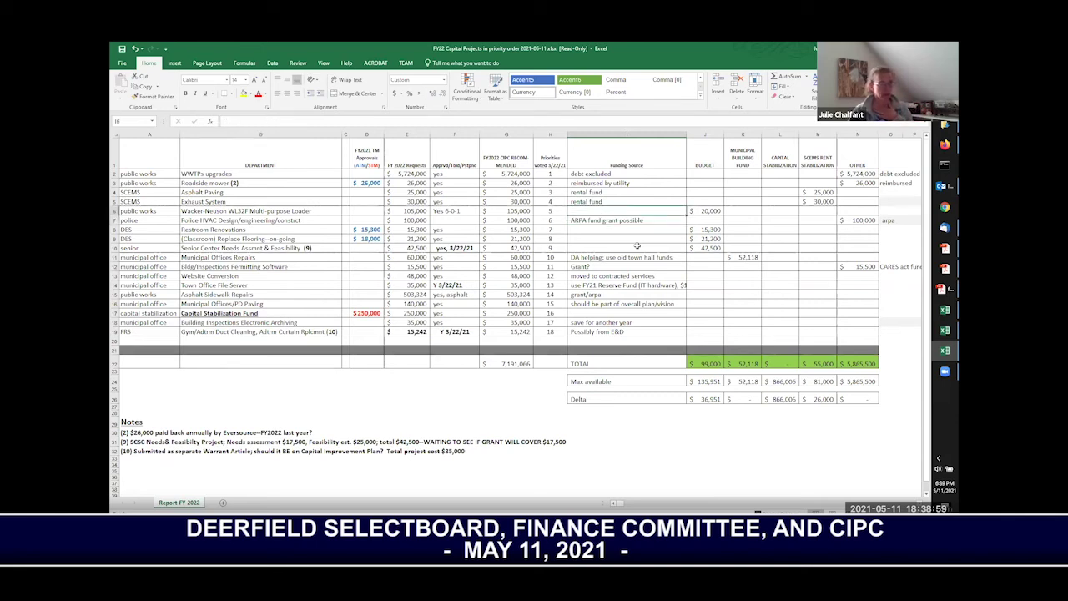
{"action": "key", "text": "Right"}
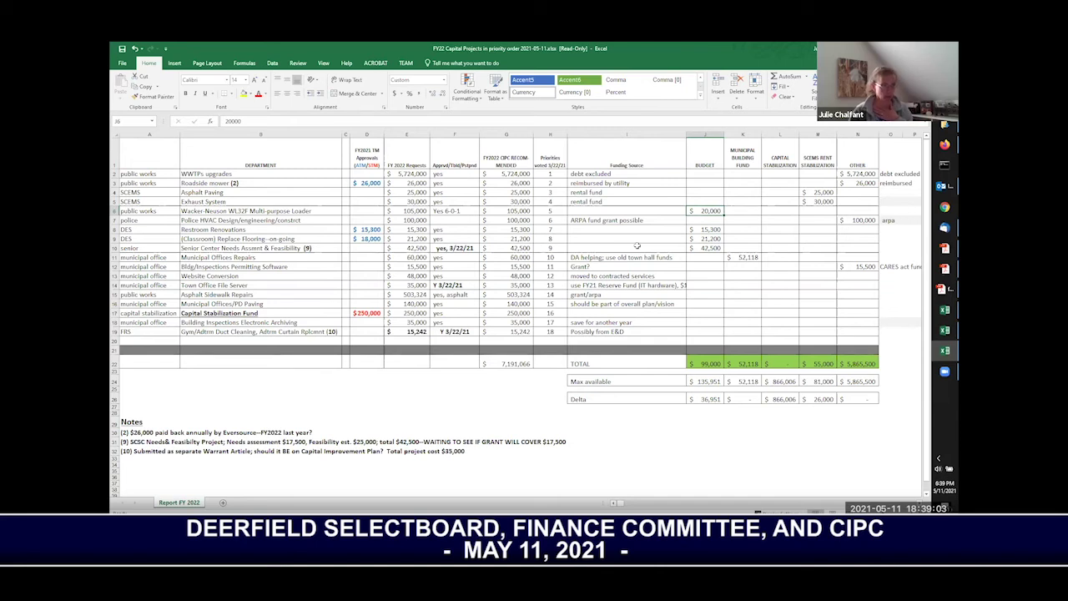
- Enter a budget allocation of 100,000 for Asphalt Sidewalk Repairs
{"action": "key", "text": "Up"}
{"action": "key", "text": "Up"}
{"action": "key", "text": "Up"}
{"action": "key", "text": "Up"}
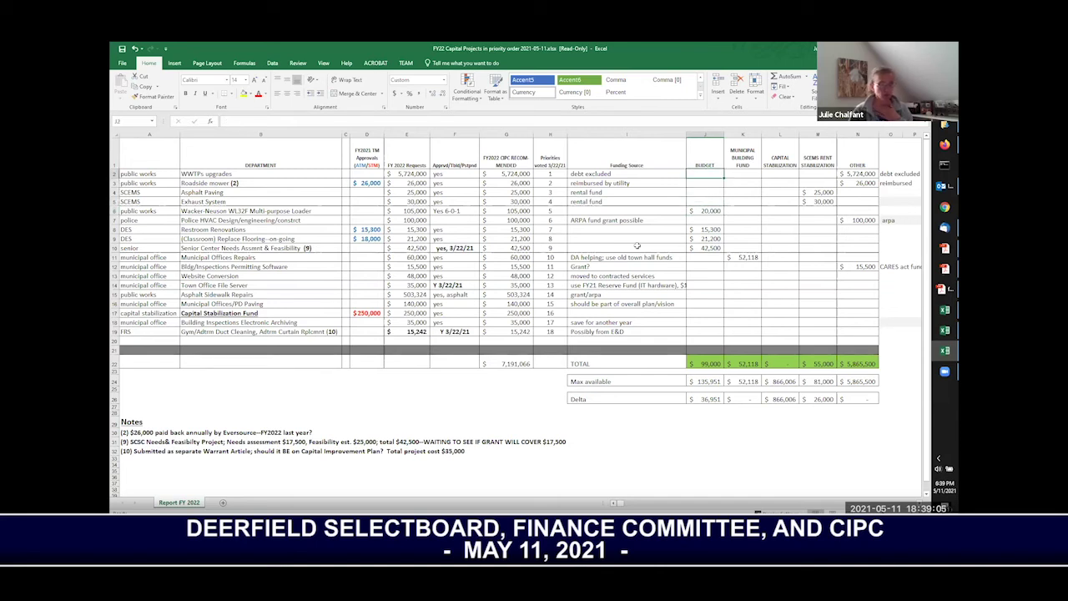
{"action": "key", "text": "Down"}
{"action": "key", "text": "Down"}
{"action": "key", "text": "Down"}
{"action": "key", "text": "Down"}
{"action": "key", "text": "Down"}
{"action": "key", "text": "Down"}
{"action": "key", "text": "Down"}
{"action": "key", "text": "Down"}
{"action": "key", "text": "Down"}
{"action": "key", "text": "Down"}
{"action": "key", "text": "Down"}
{"action": "key", "text": "Down"}
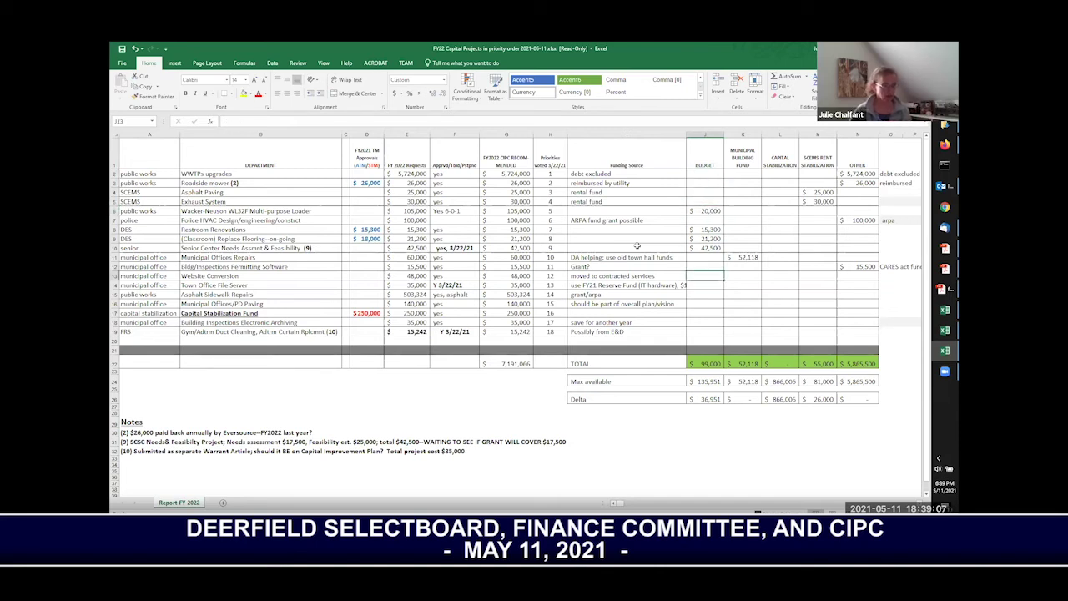
{"action": "key", "text": "Down"}
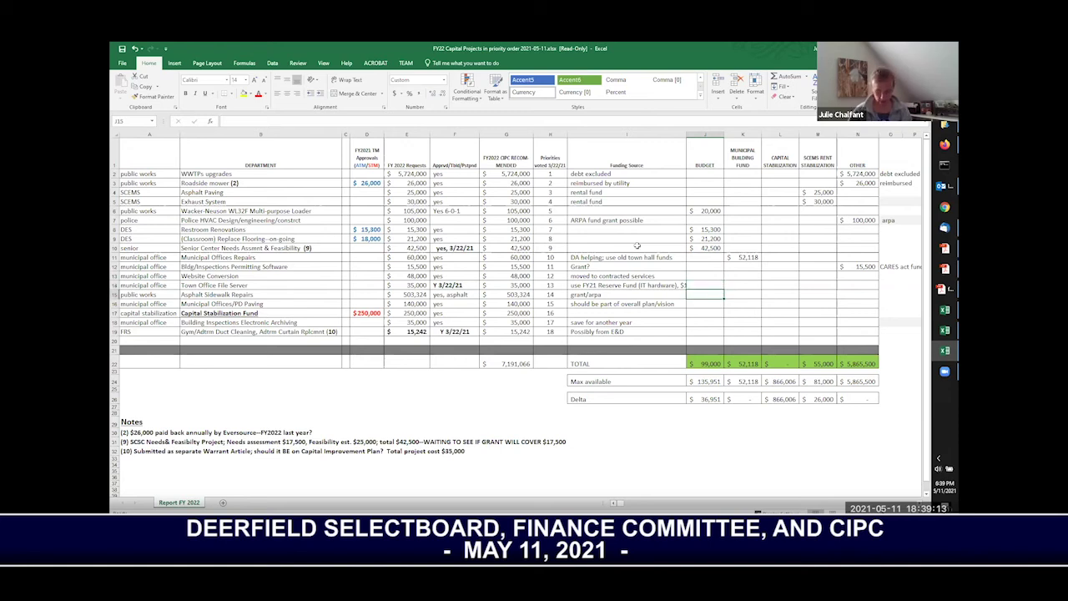
{"action": "type", "text": "100,000"}
{"action": "key", "text": "Tab"}
- Allocate 150000 from Capital Stabilization to Asphalt Sidewalk Repairs
{"action": "key", "text": "Tab"}
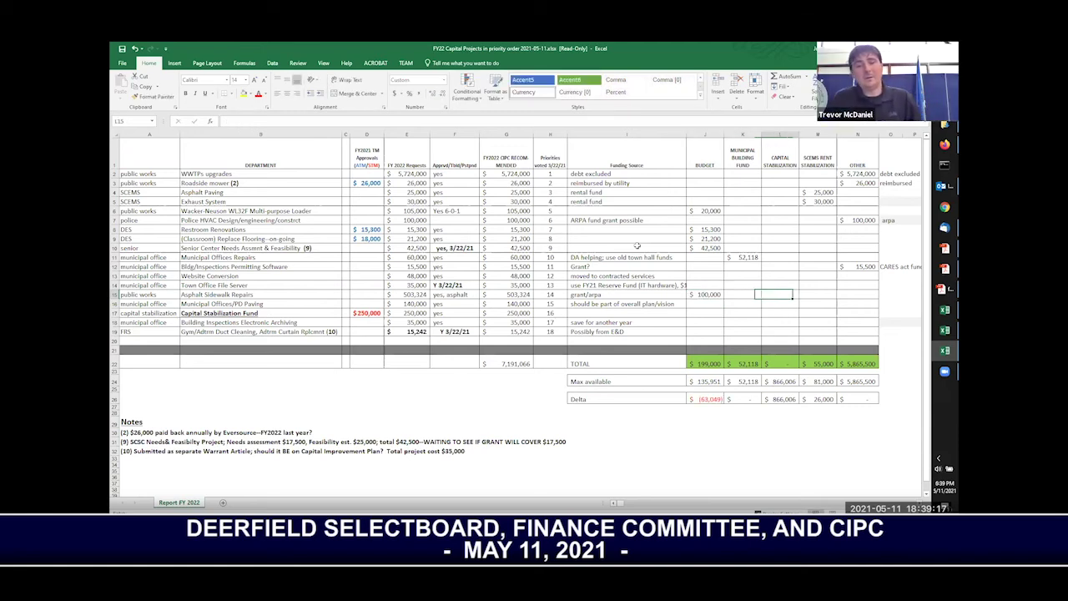
{"action": "type", "text": "150000"}
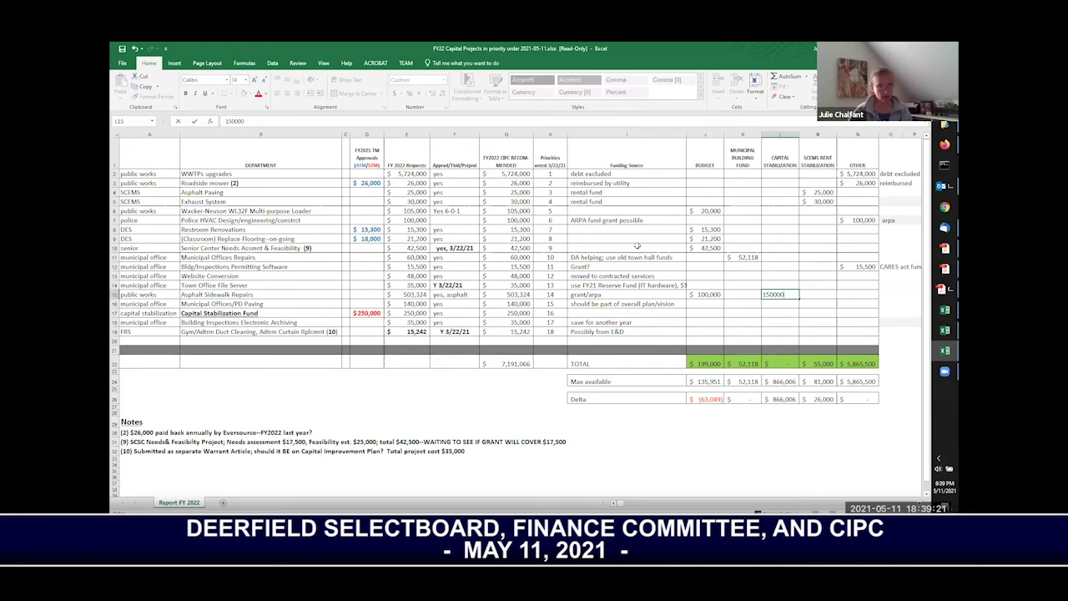
{"action": "key", "text": "Return"}
- Check the Delta row for the Budget and Capital Stabilization columns against the sidewalk repair allocations
{"action": "key", "text": "Up"}
{"action": "key", "text": "Left"}
{"action": "key", "text": "Left"}
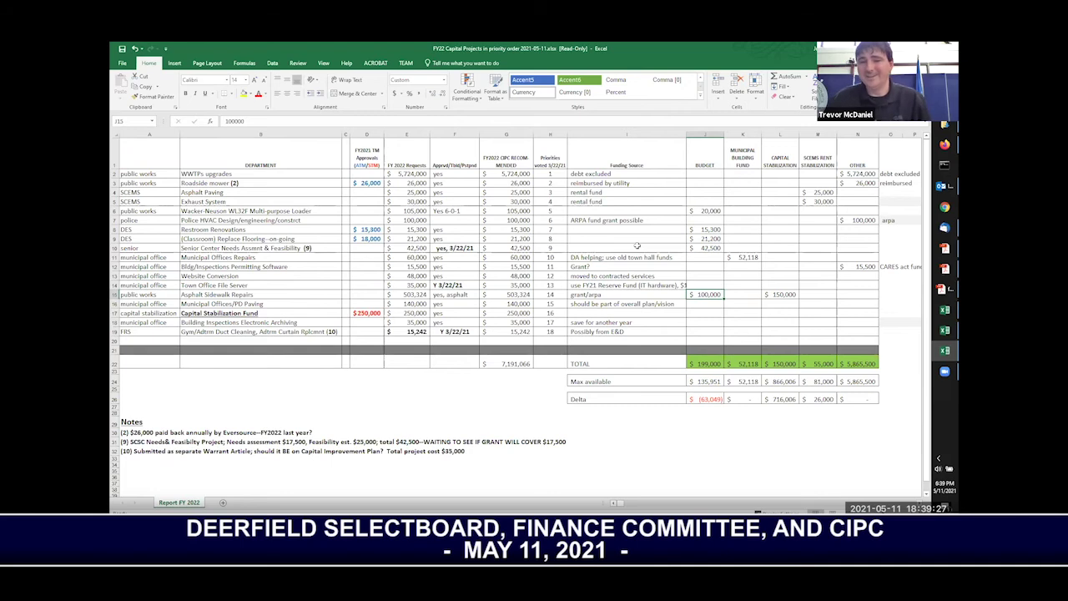
{"action": "key", "text": "ctrl+Down"}
{"action": "key", "text": "Down"}
{"action": "key", "text": "Down"}
{"action": "key", "text": "Down"}
{"action": "key", "text": "Down"}
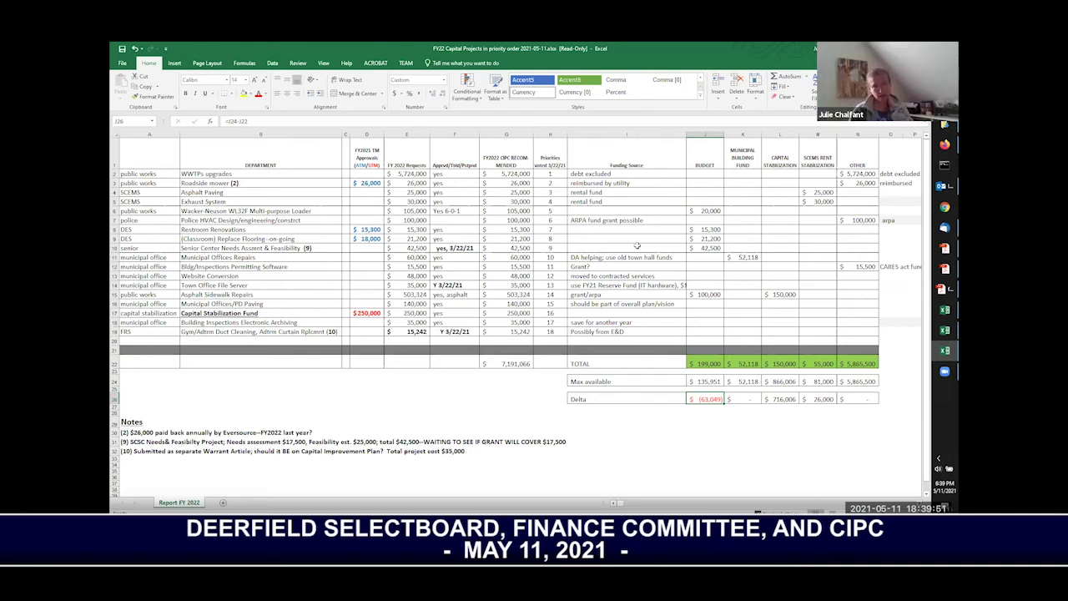
{"action": "key", "text": "Right"}
{"action": "key", "text": "Right"}
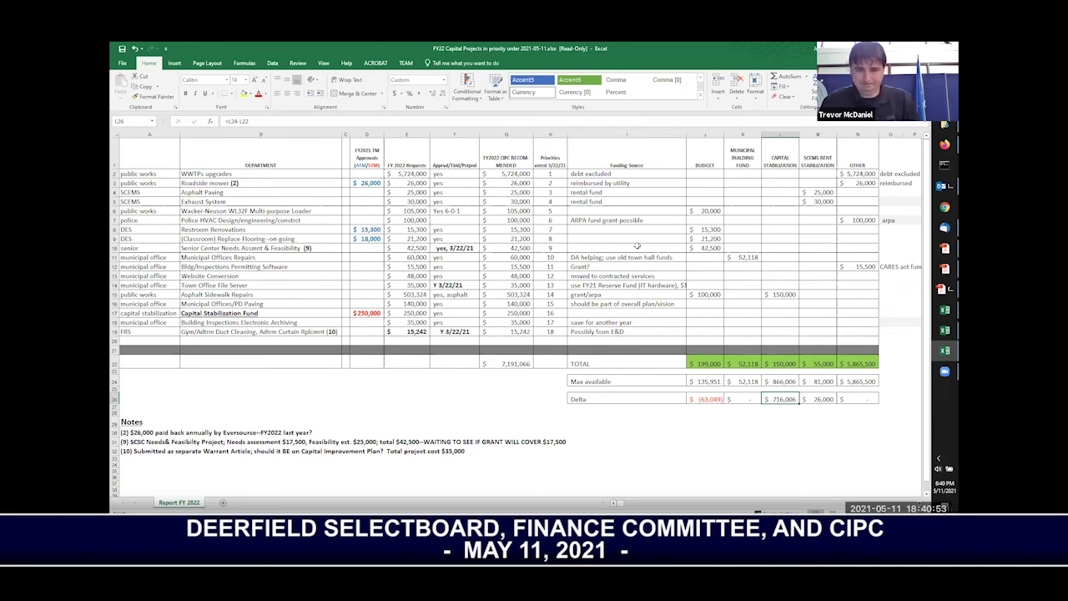
- Save the read-only workbook in Downloads as "Copy of FY22 Capital Projects in priority order 2021-05-11 in meeting.xlsx"
{"action": "key", "text": "ctrl+s"}
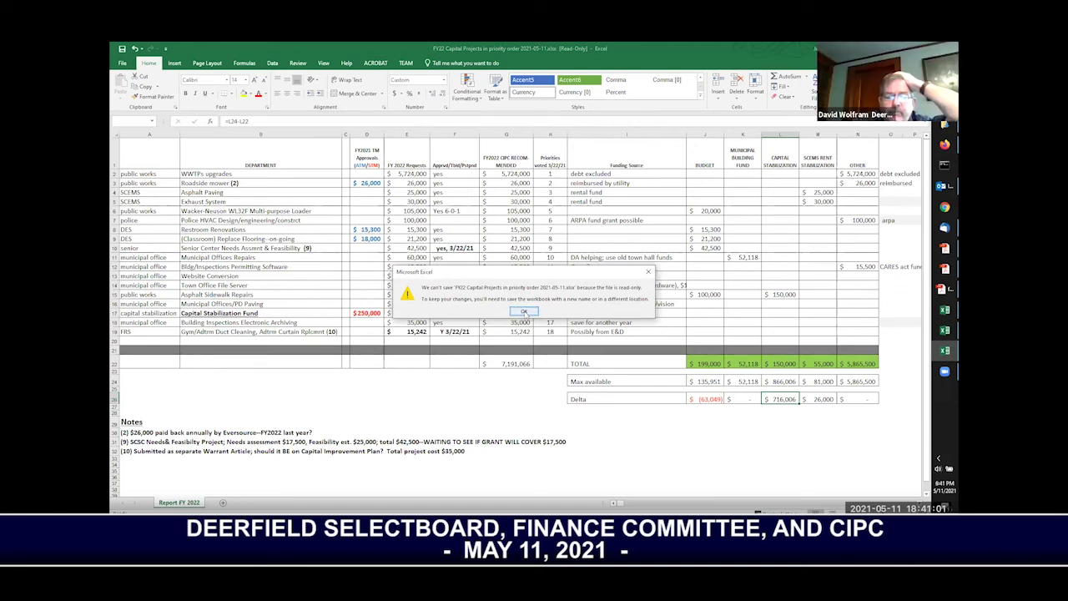
{"action": "left_click", "coordinate": [525, 312]}
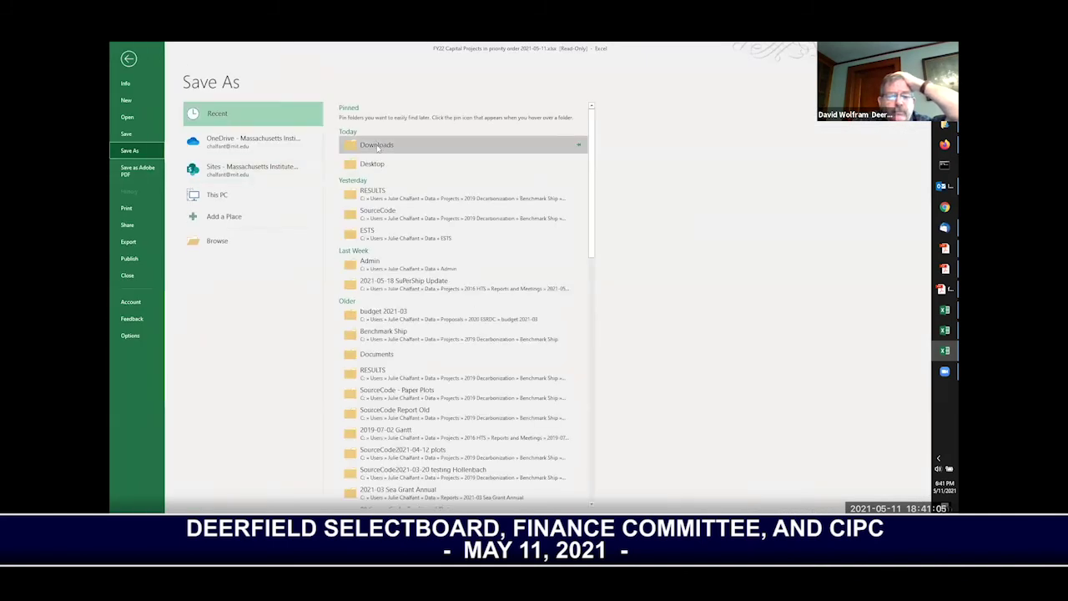
{"action": "left_click", "coordinate": [376, 145]}
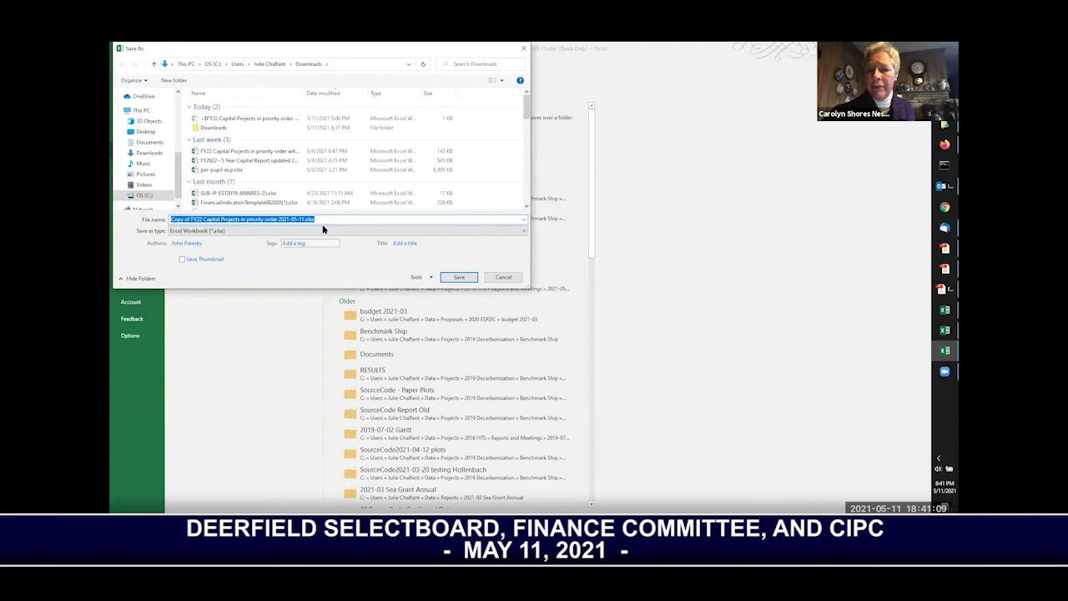
{"action": "left_click", "coordinate": [320, 219]}
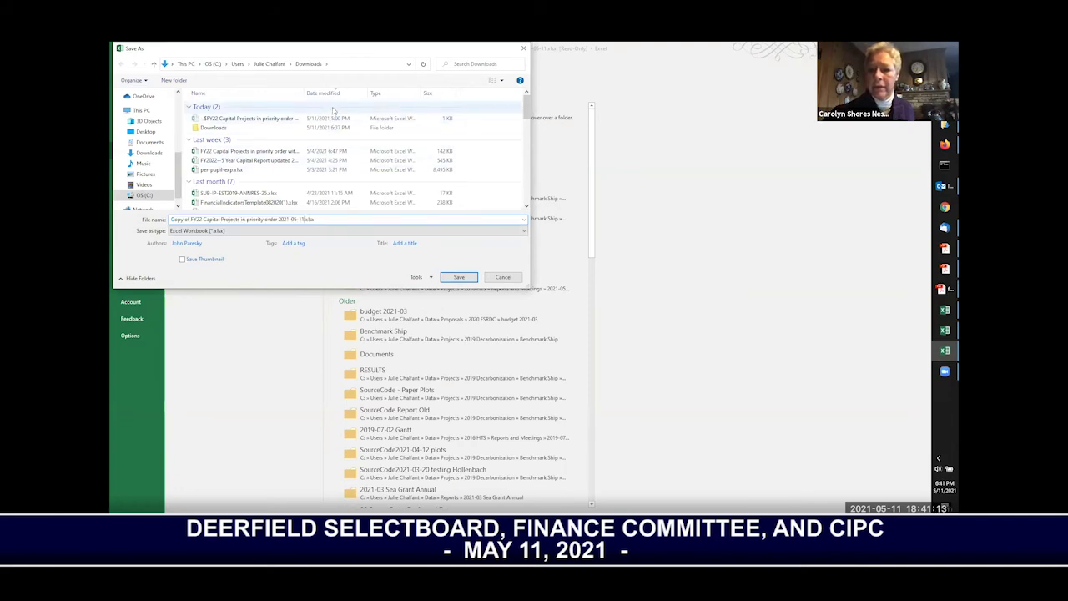
{"action": "type", "text": "r"}
{"action": "type", "text": " mee"}
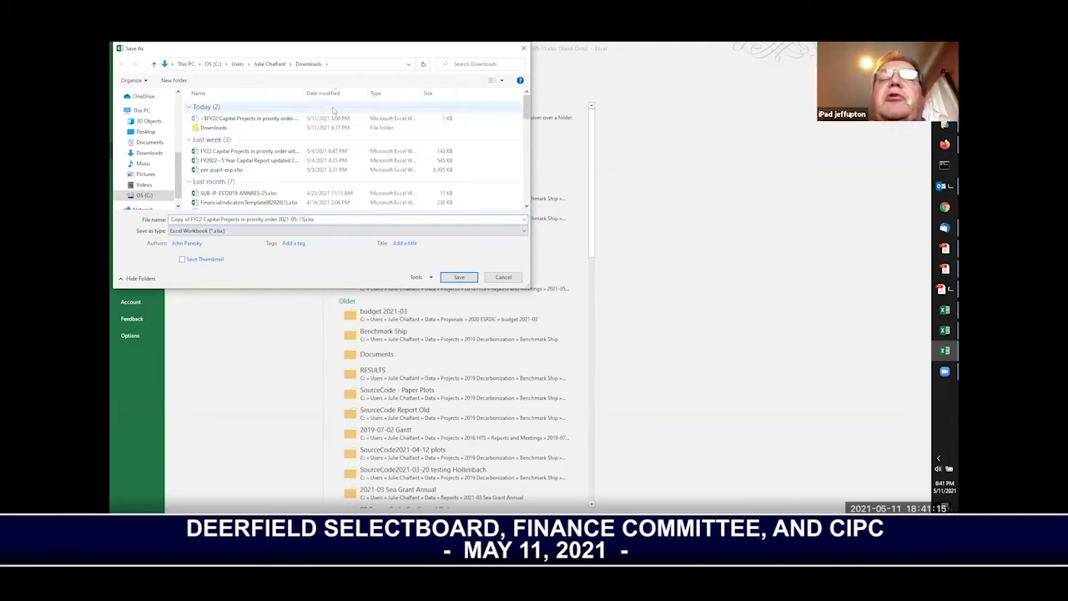
{"action": "type", "text": "ting"}
{"action": "key", "text": "Return"}
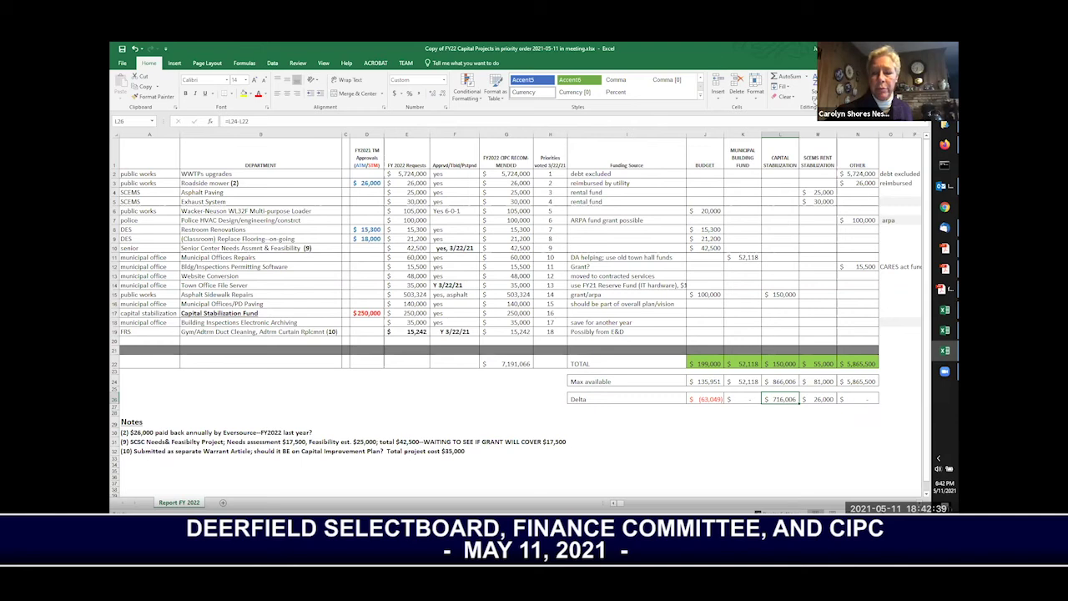
- Extend the arpa note in the Police HVAC row to read "arpa (not part of capital warrant article)"
{"action": "left_click", "coordinate": [887, 219]}
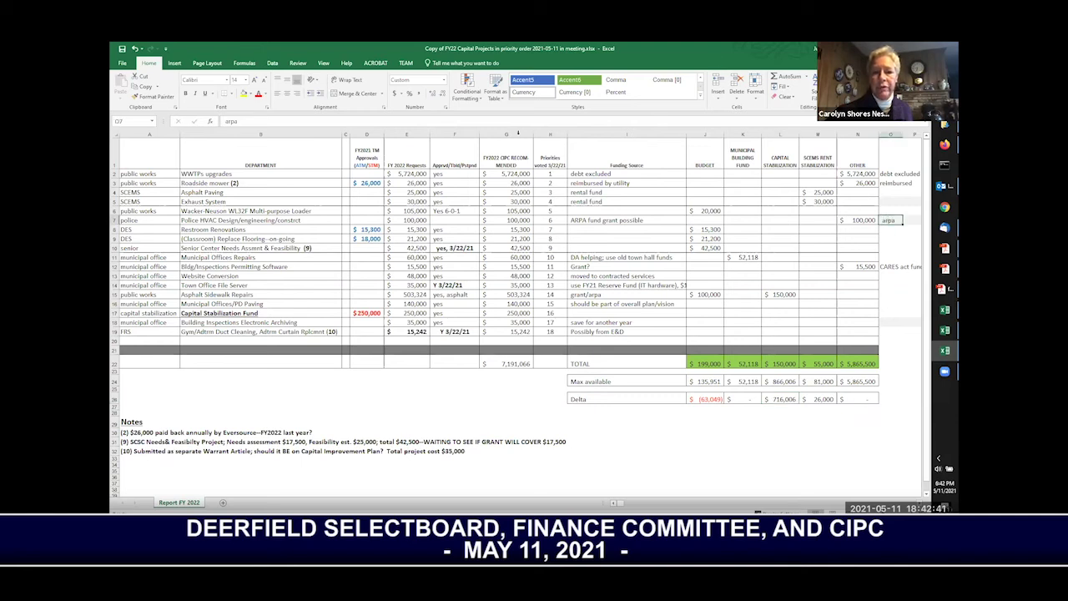
{"action": "double_click", "coordinate": [887, 219]}
{"action": "type", "text": "(not part o"}
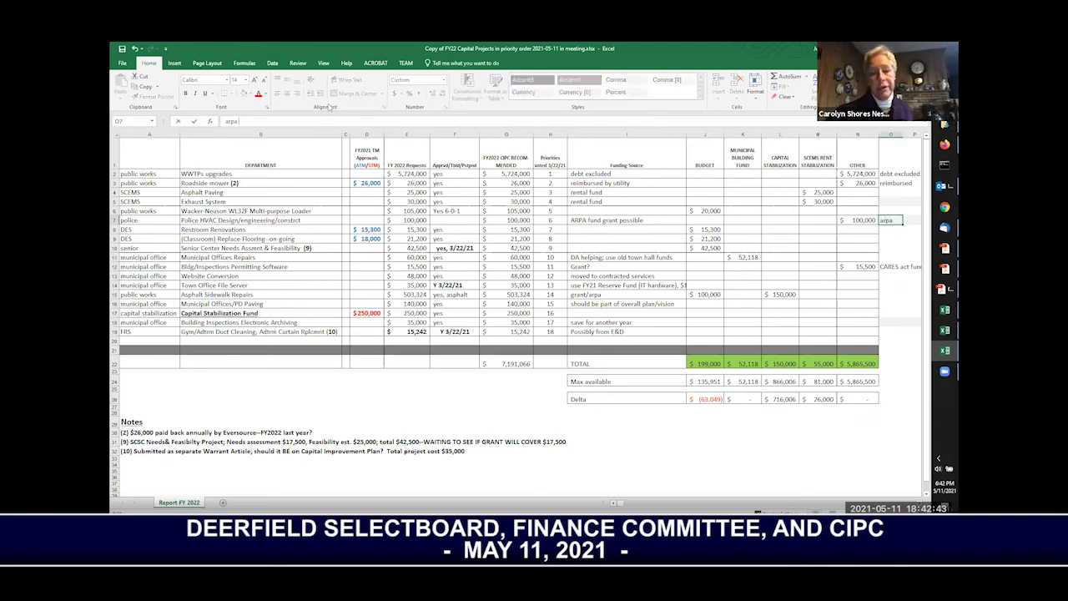
{"action": "type", "text": "f"}
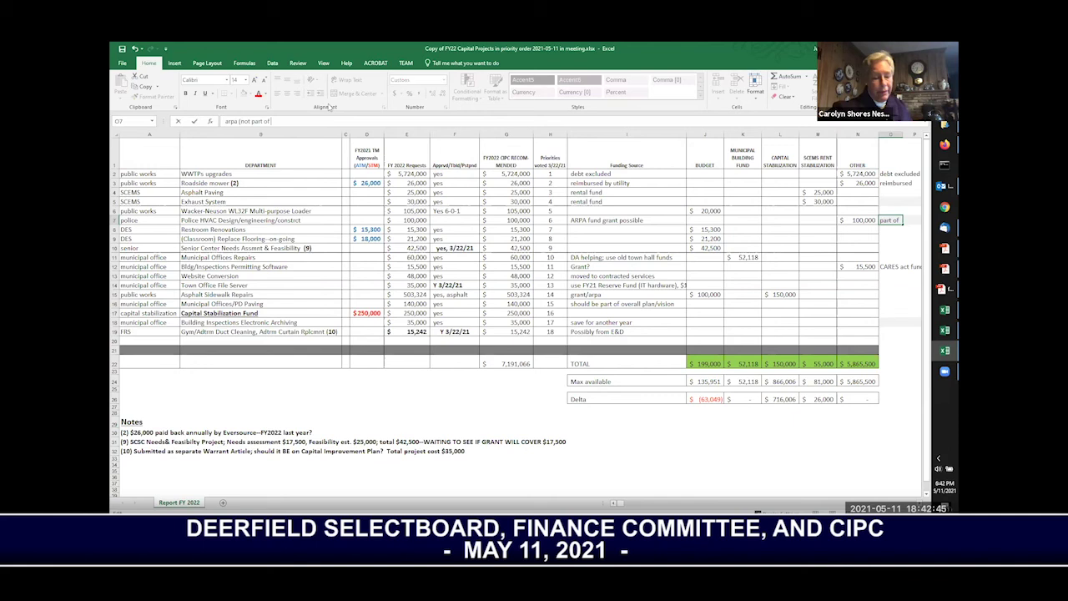
{"action": "type", "text": " capital"}
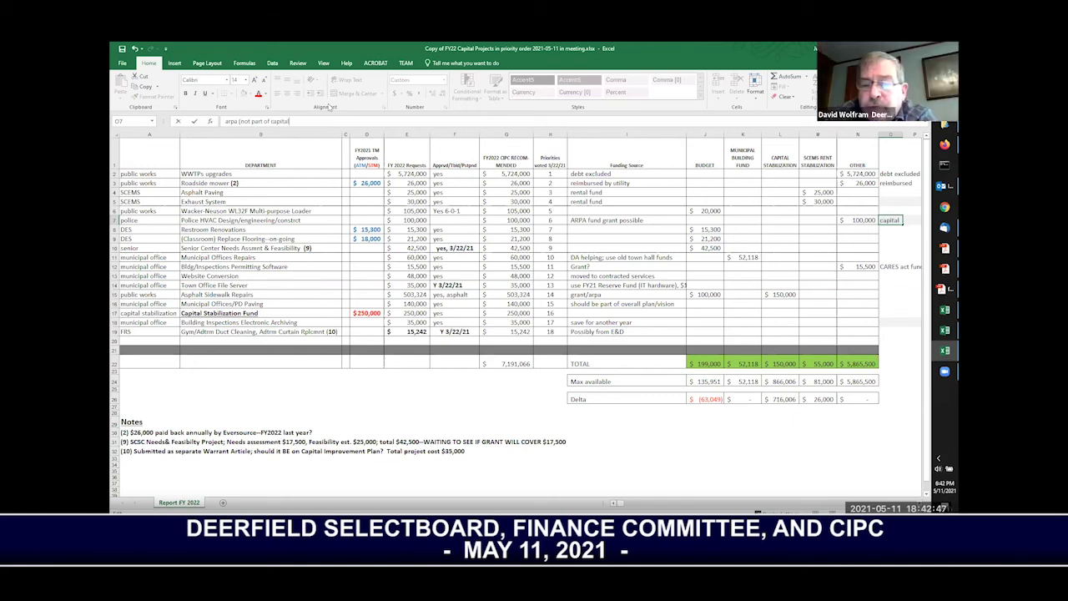
{"action": "type", "text": " warr"}
{"action": "type", "text": "ant ar"}
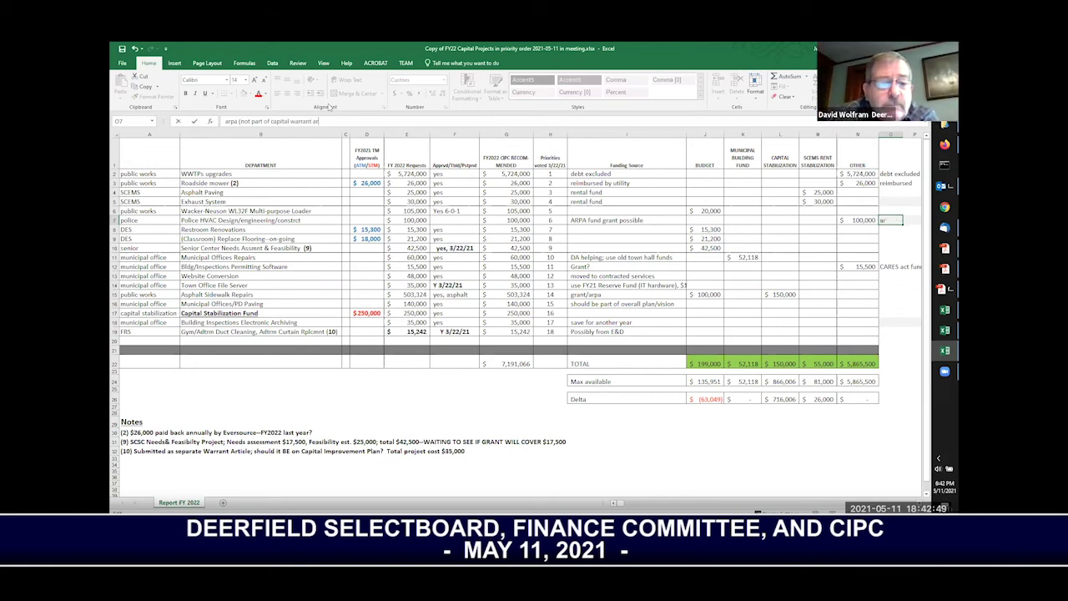
{"action": "type", "text": "ticle"}
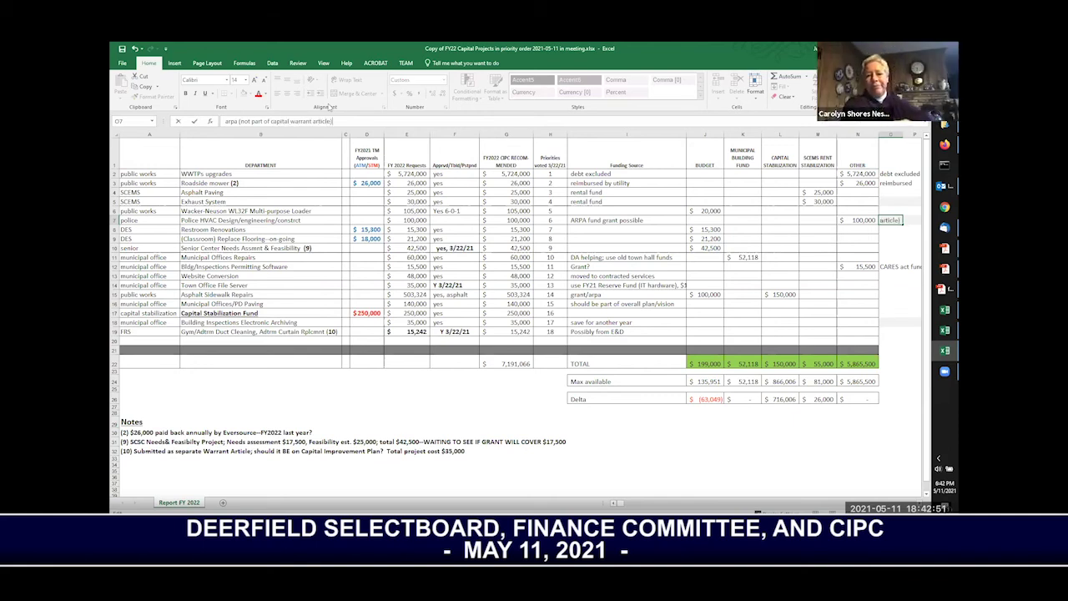
{"action": "key", "text": "Return"}
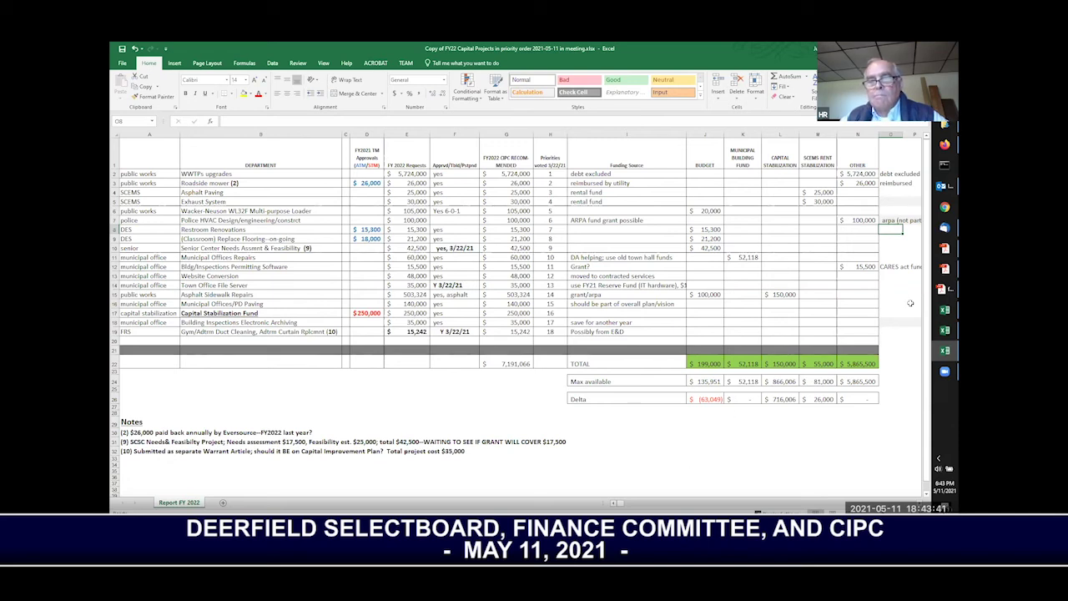
- Review the funding entries for sidewalk repairs, FRS gym work, Municipal Offices/PD Paving, Website Conversion and WWTPs upgrades
{"action": "mouse_move", "coordinate": [945, 334]}
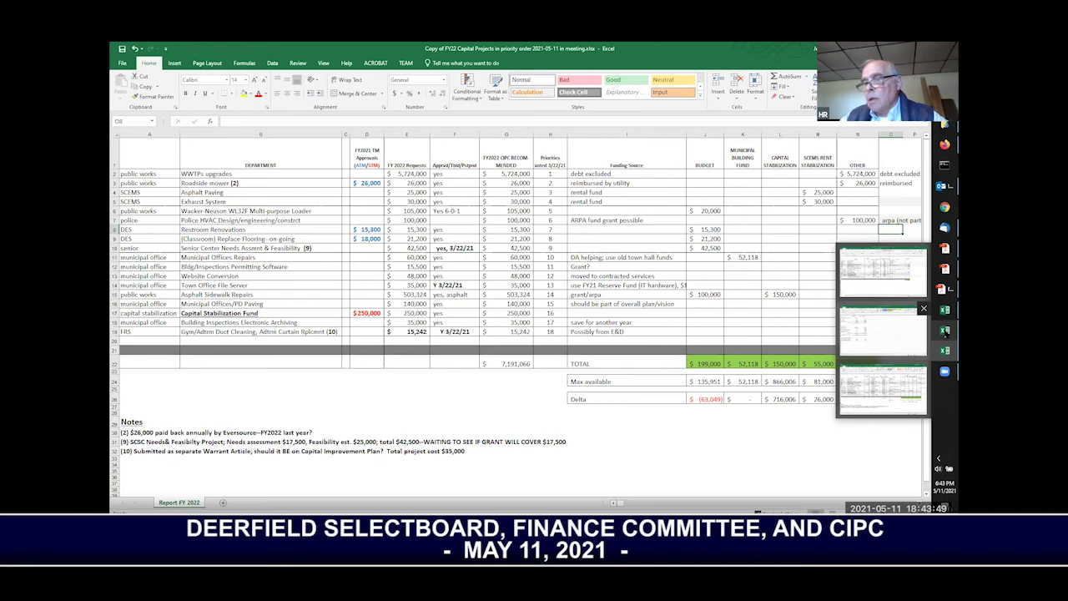
{"action": "left_click", "coordinate": [883, 388]}
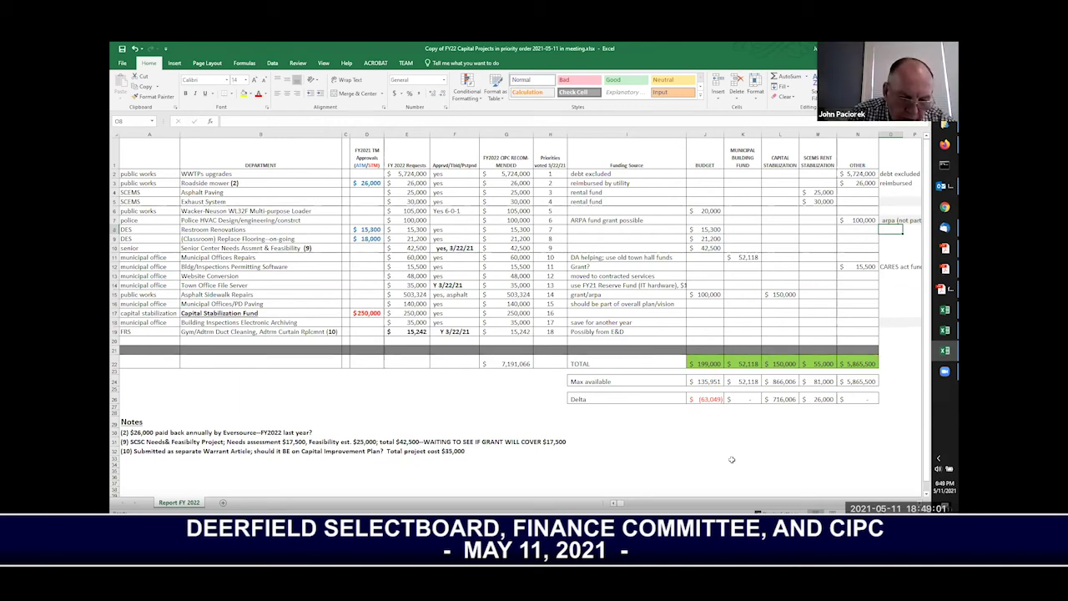
{"action": "left_click", "coordinate": [702, 295]}
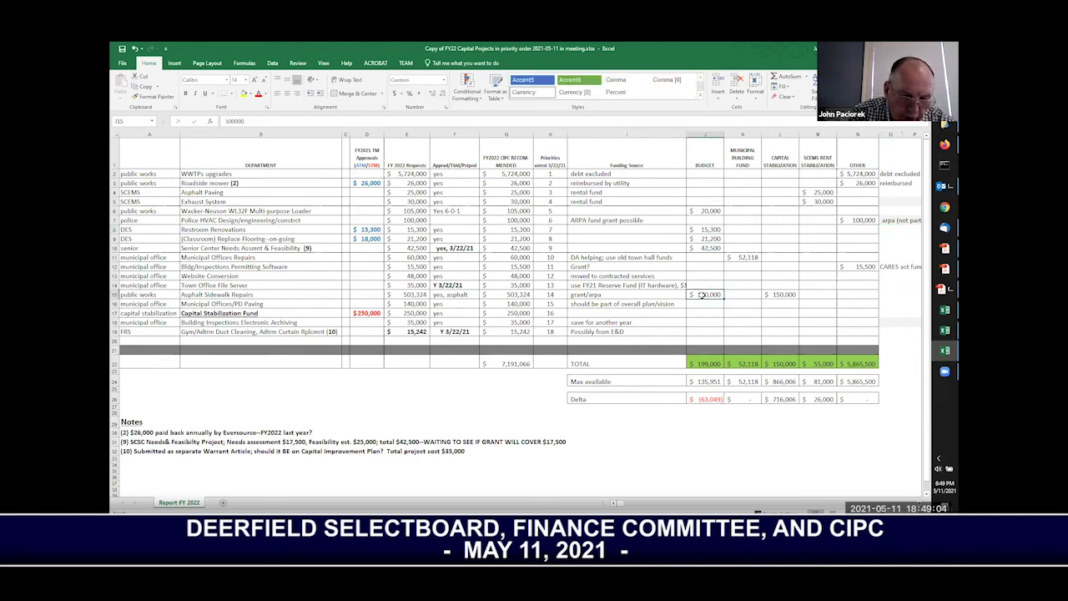
{"action": "left_click", "coordinate": [649, 329]}
{"action": "left_click", "coordinate": [703, 331]}
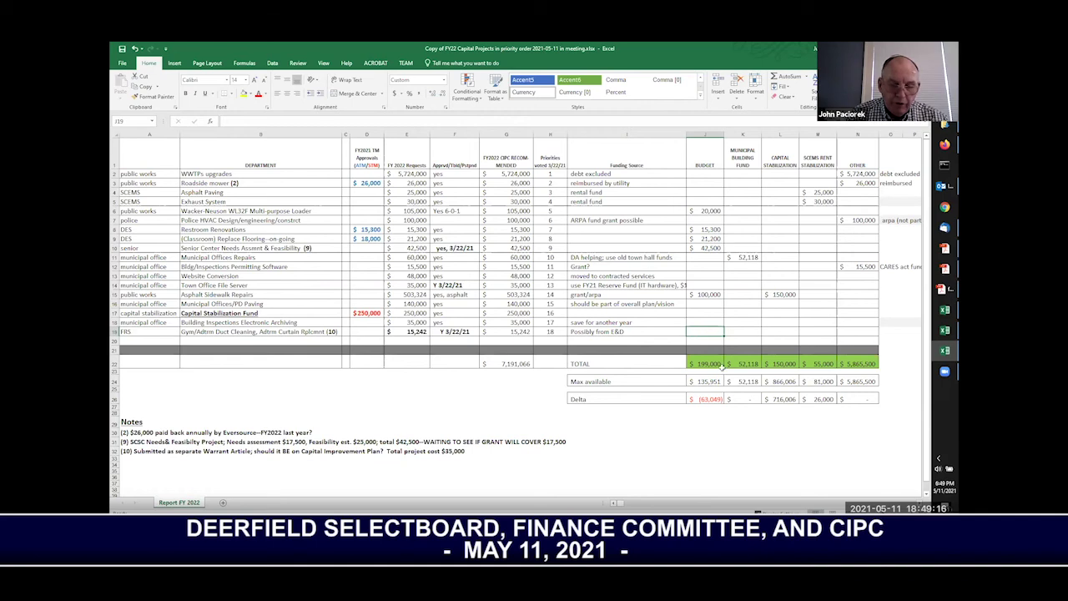
{"action": "left_click", "coordinate": [630, 331]}
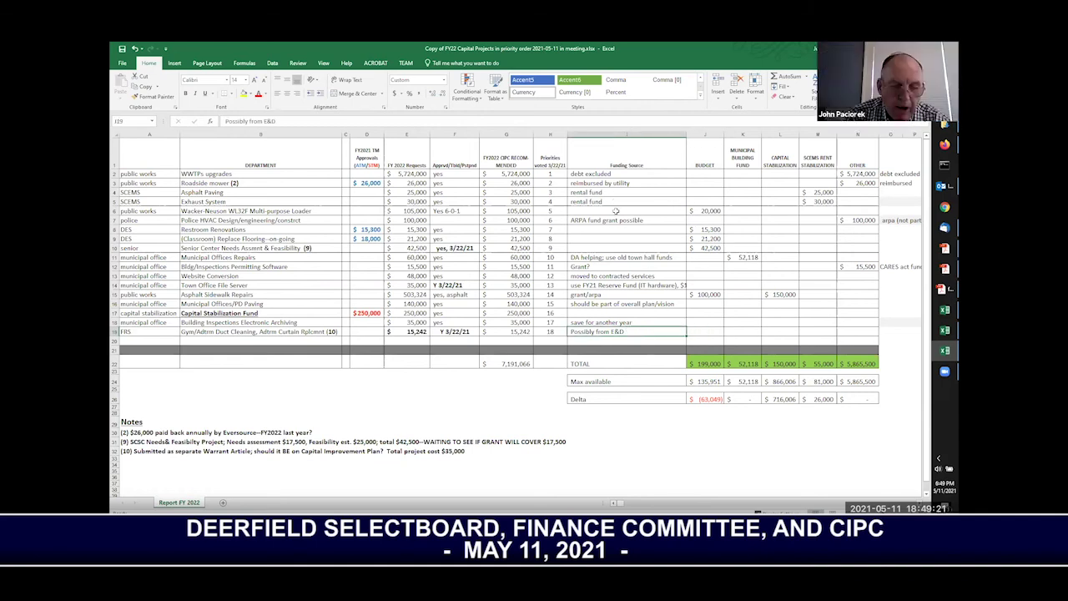
{"action": "left_click", "coordinate": [625, 276]}
{"action": "left_click", "coordinate": [644, 303]}
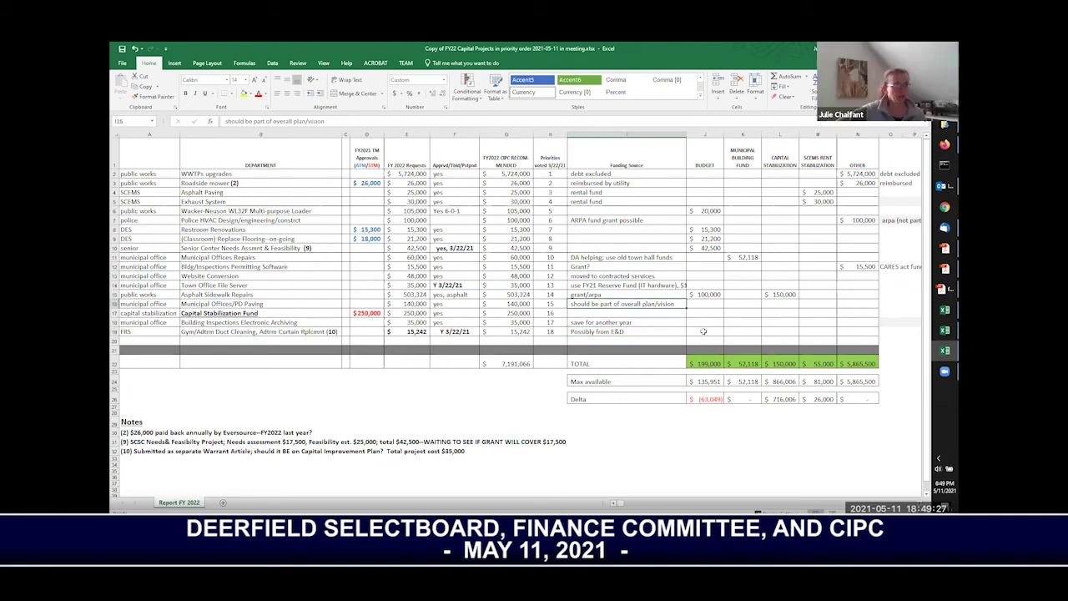
{"action": "left_click", "coordinate": [703, 330]}
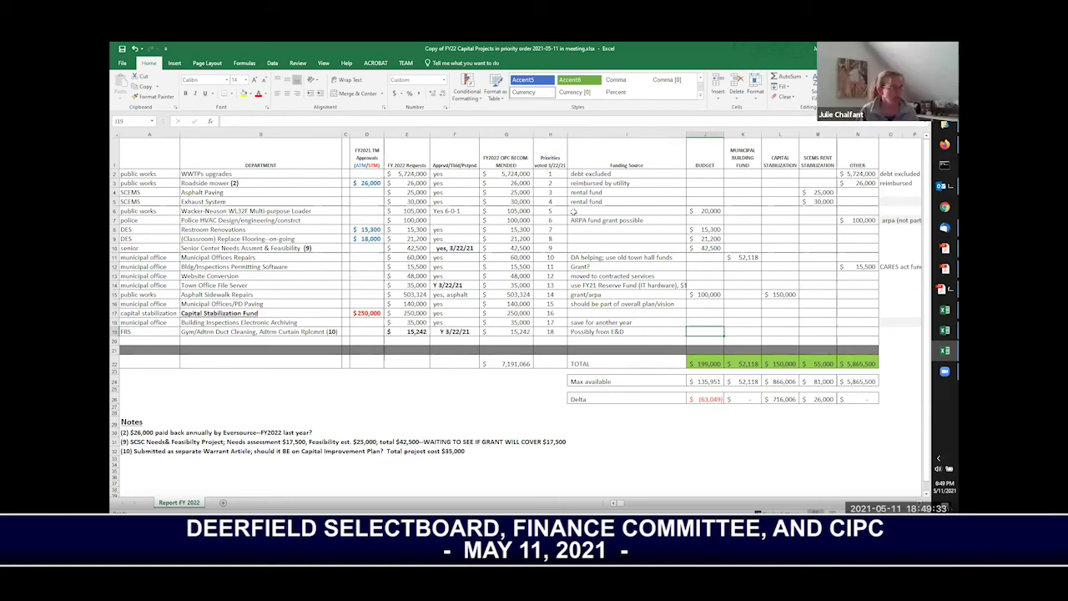
{"action": "left_click", "coordinate": [116, 275]}
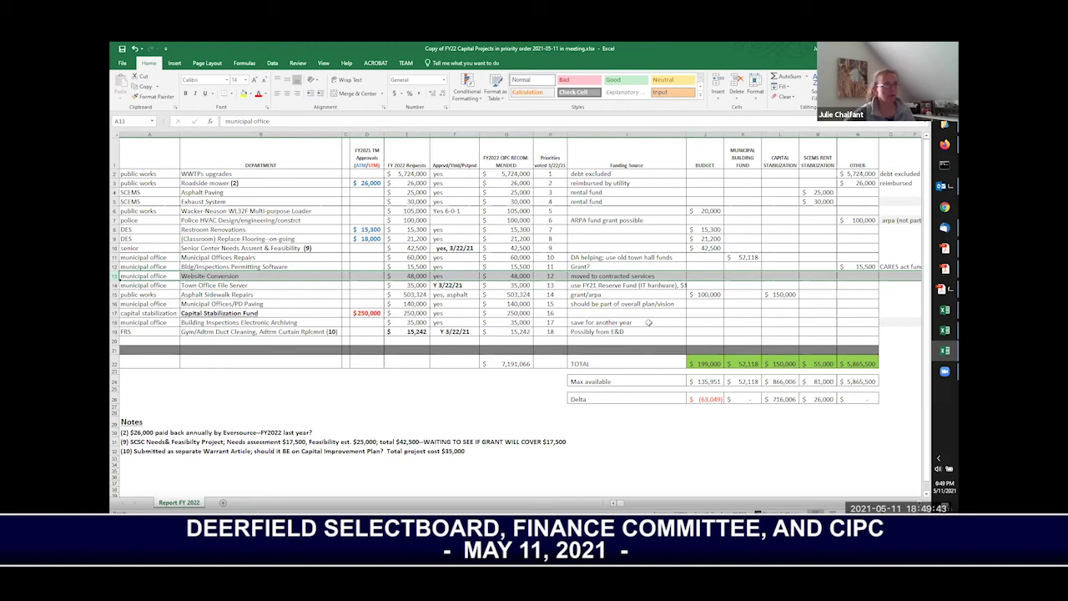
{"action": "left_click", "coordinate": [604, 173]}
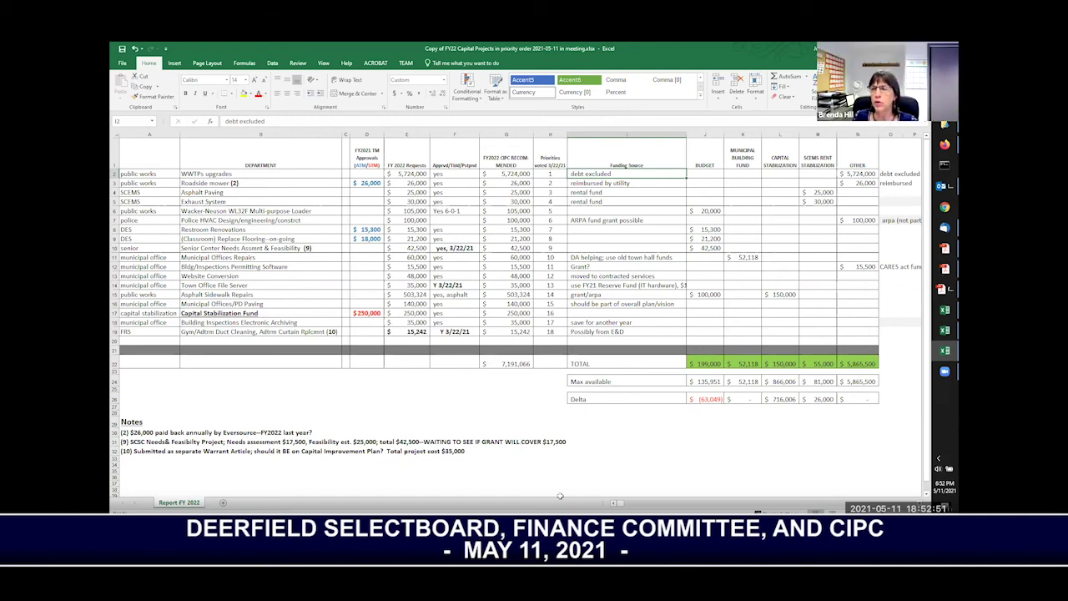
- Enter a funding source note in the Wacker-Neuson Multi-purpose Loader row saying to move it to the named department head's budget
{"action": "left_click", "coordinate": [115, 210]}
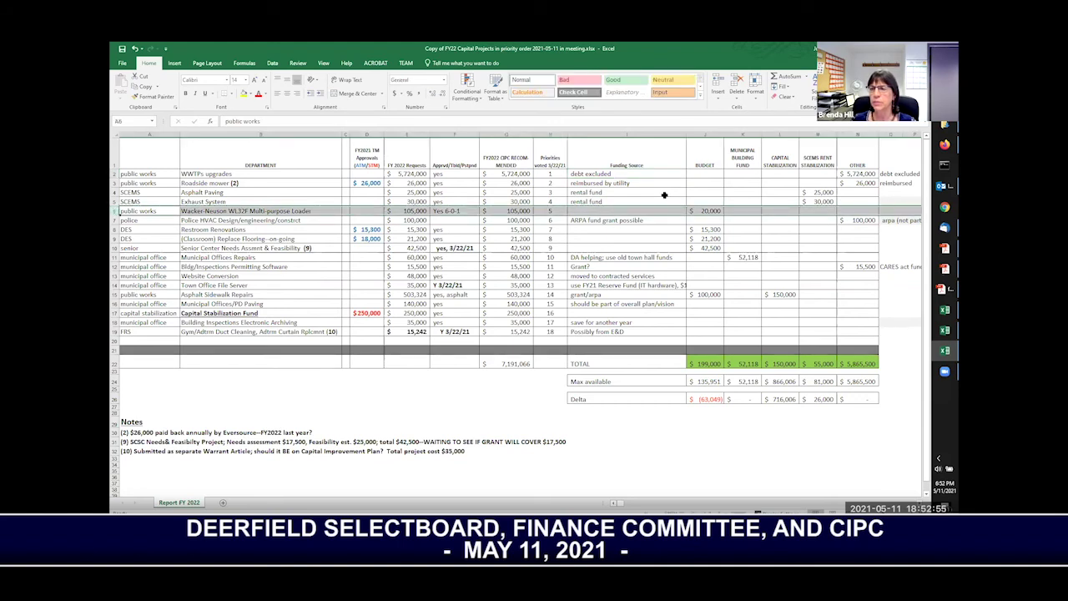
{"action": "left_click", "coordinate": [709, 210]}
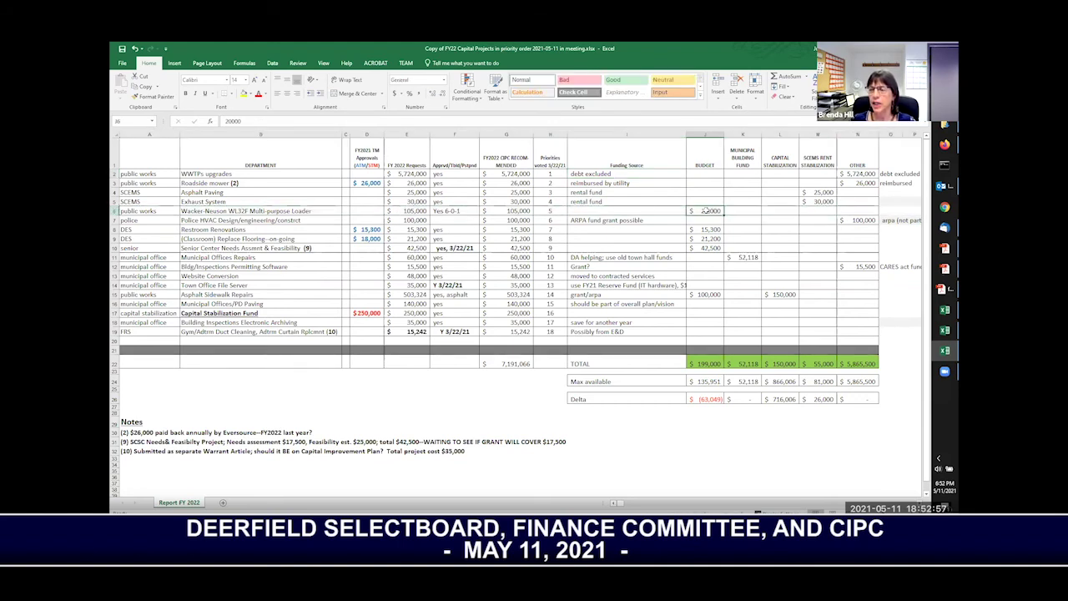
{"action": "left_click", "coordinate": [606, 210]}
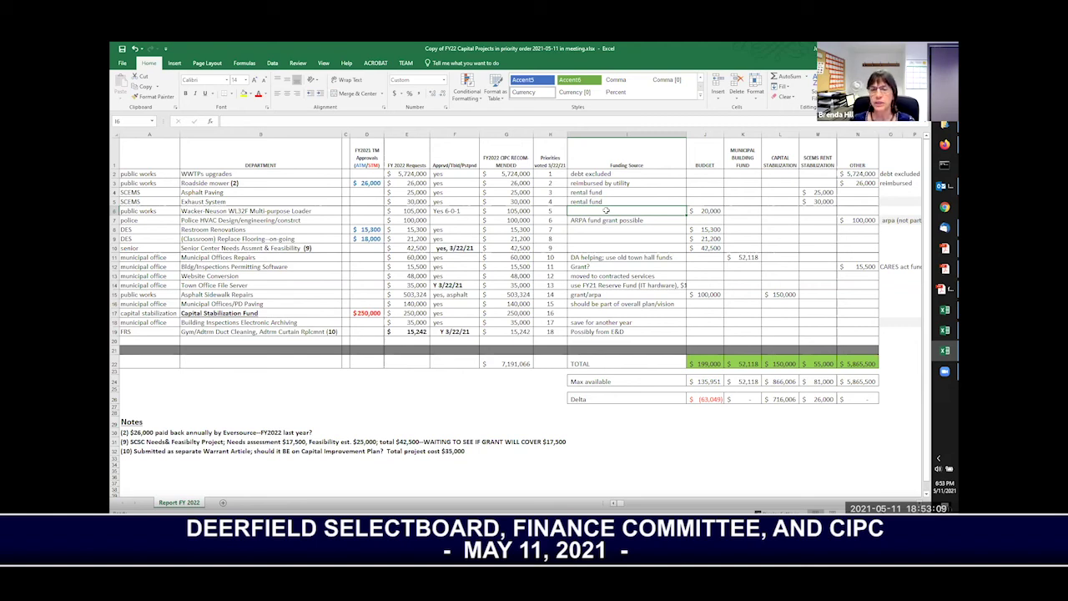
{"action": "type", "text": "move to his"}
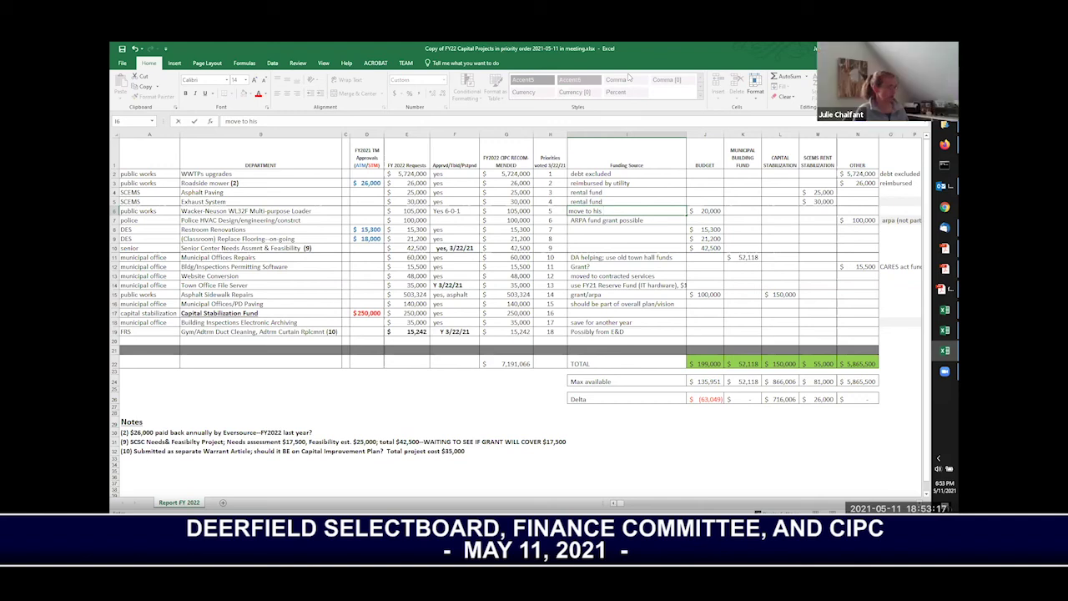
{"action": "key", "text": "BackSpace"}
{"action": "key", "text": "BackSpace"}
{"action": "key", "text": "BackSpace"}
{"action": "type", "text": "kevin's budget"}
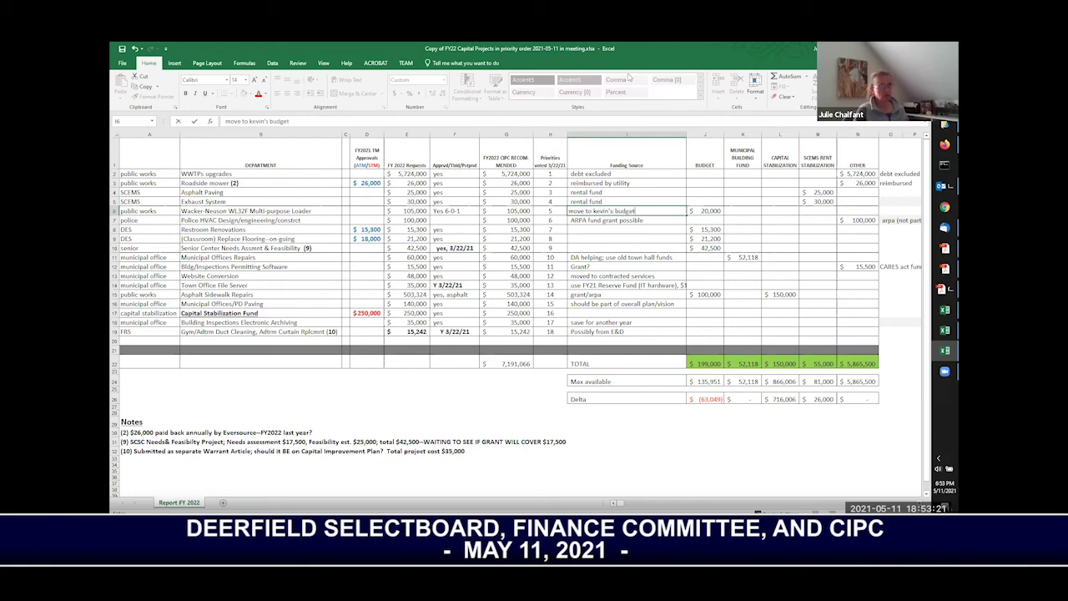
- Clear the Budget column allocation for the Wacker-Neuson Multi-purpose Loader
{"action": "key", "text": "Tab"}
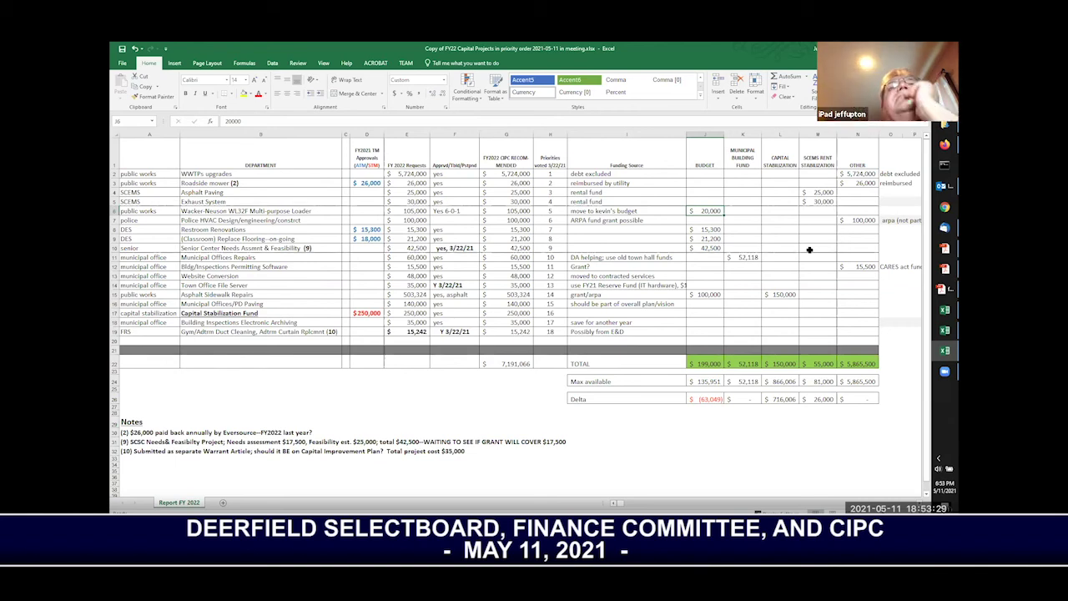
{"action": "key", "text": "BackSpace"}
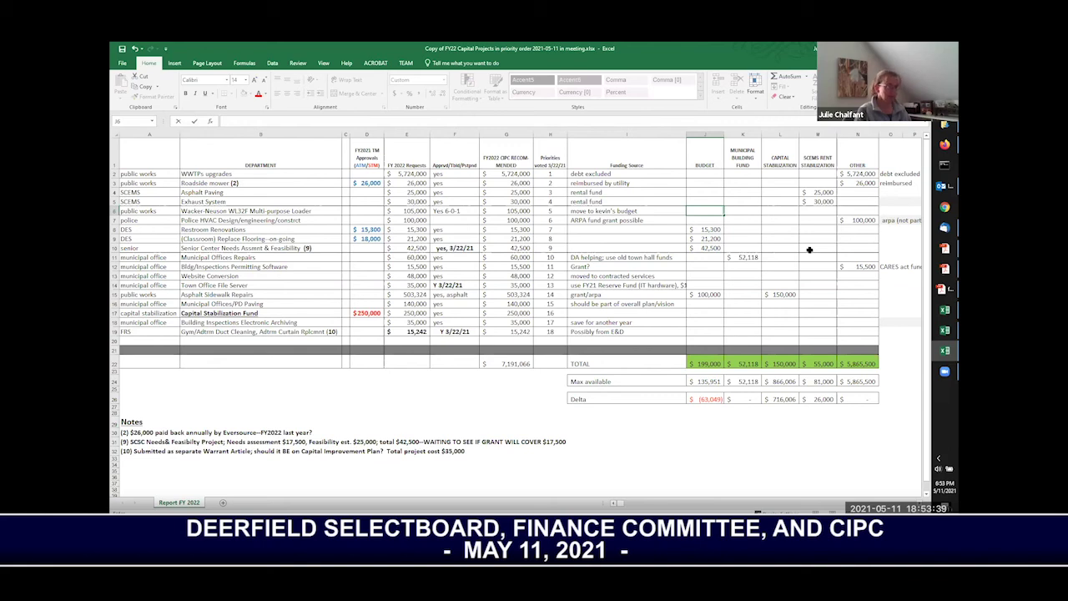
{"action": "key", "text": "Return"}
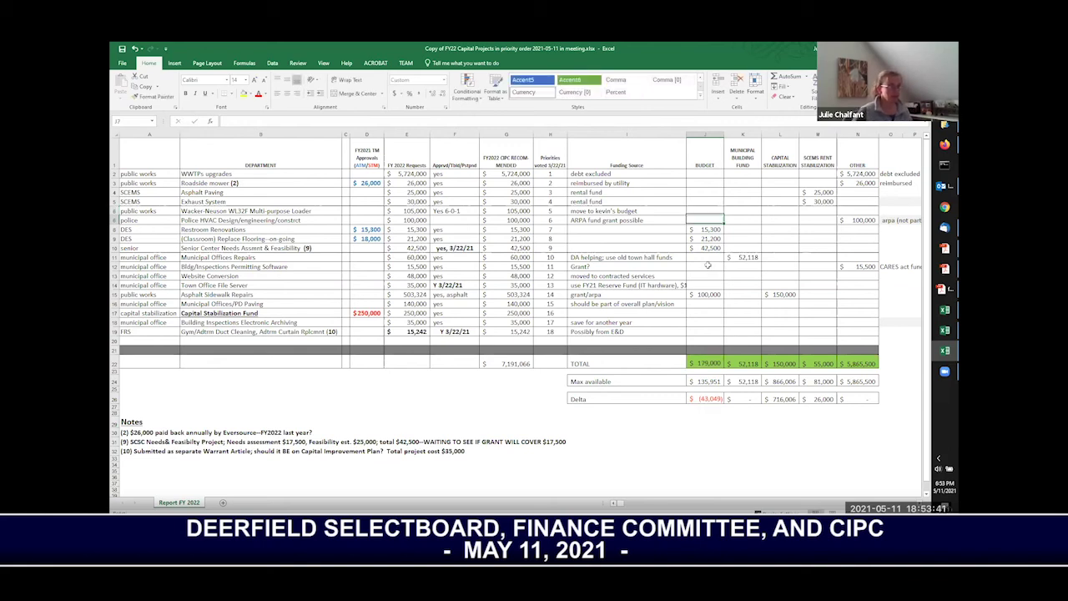
- Compare the Budget allocations, FY2021 TM approvals and CIPC recommended amounts for the DES Restroom Renovations and Classroom Replace Flooring projects
{"action": "key", "text": "Left"}
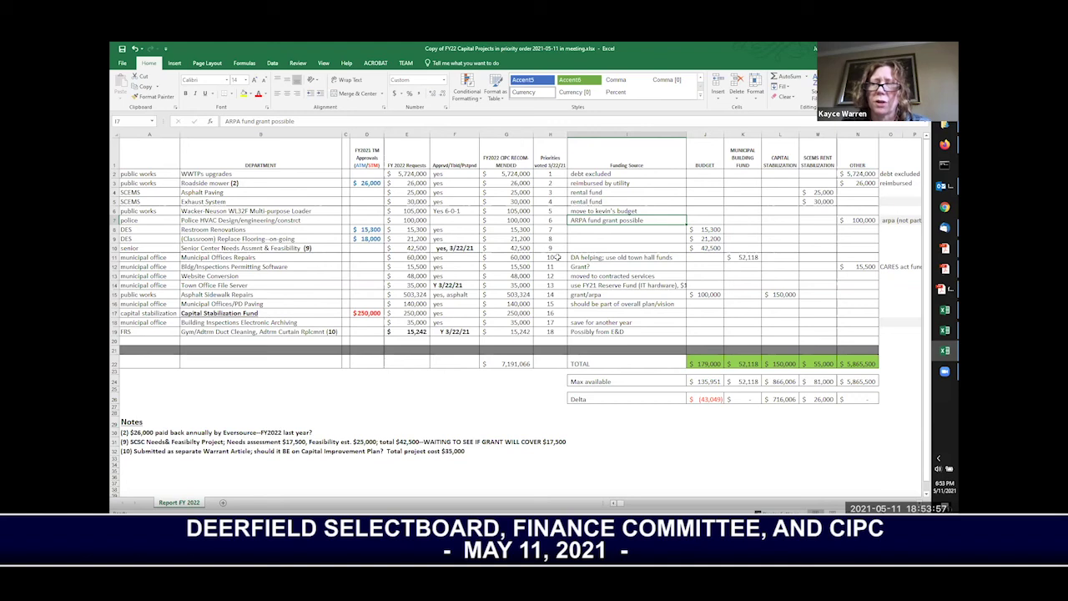
{"action": "key", "text": "Down"}
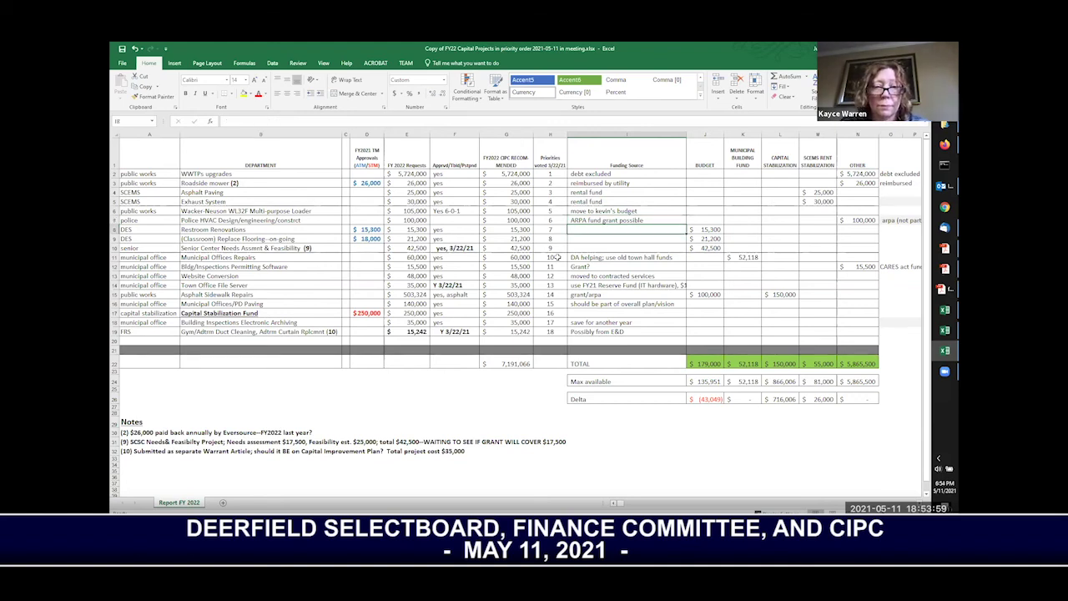
{"action": "key", "text": "Down"}
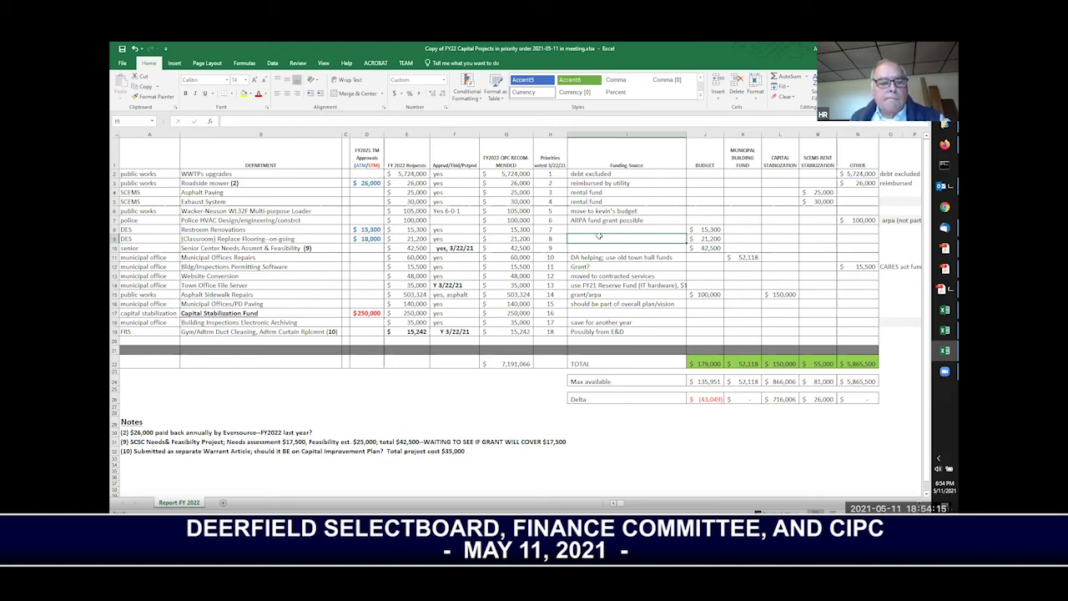
{"action": "left_click", "coordinate": [709, 229]}
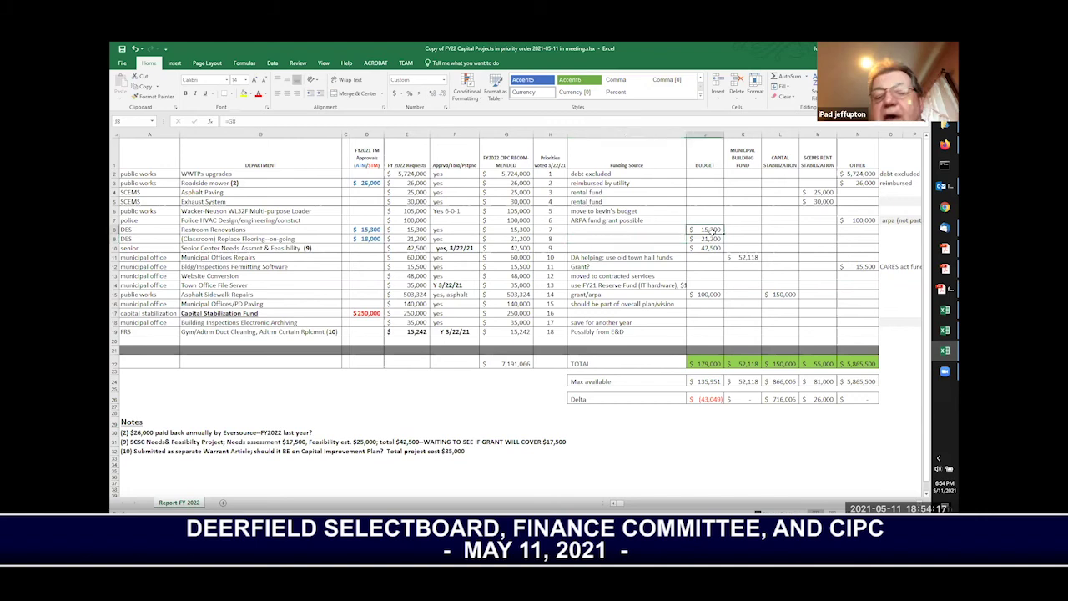
{"action": "left_click_drag", "start_coordinate": [711, 230], "coordinate": [714, 237]}
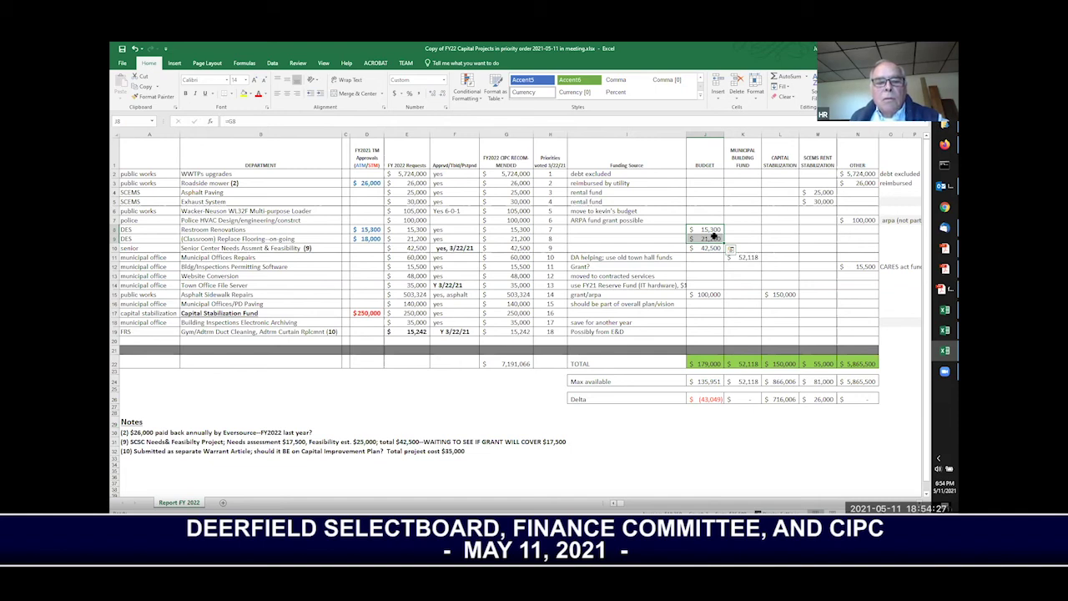
{"action": "left_click_drag", "start_coordinate": [373, 230], "coordinate": [371, 240]}
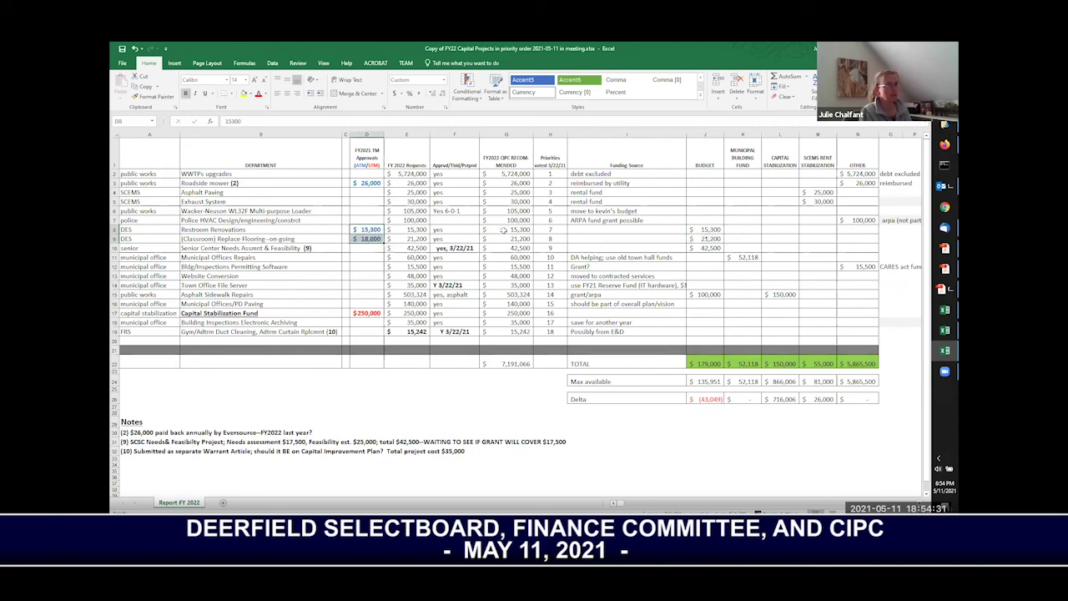
{"action": "left_click_drag", "start_coordinate": [503, 229], "coordinate": [501, 239]}
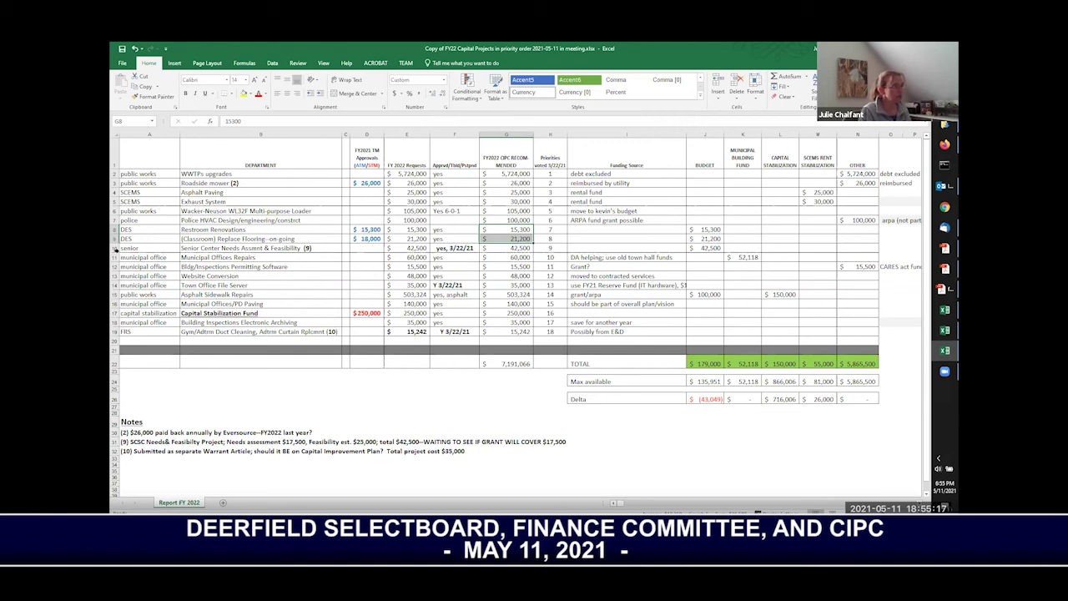
- Review the remaining project rows in priority order, from the Senior Center Needs Assessment through the FRS gym duct cleaning and curtain replacement
{"action": "left_click", "coordinate": [115, 248]}
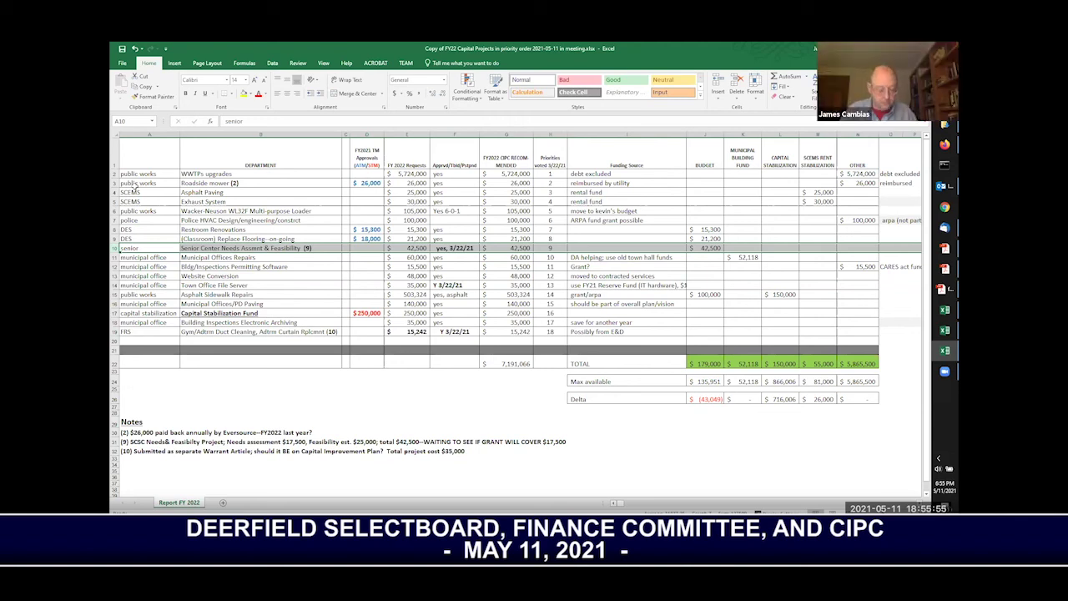
{"action": "left_click", "coordinate": [115, 257]}
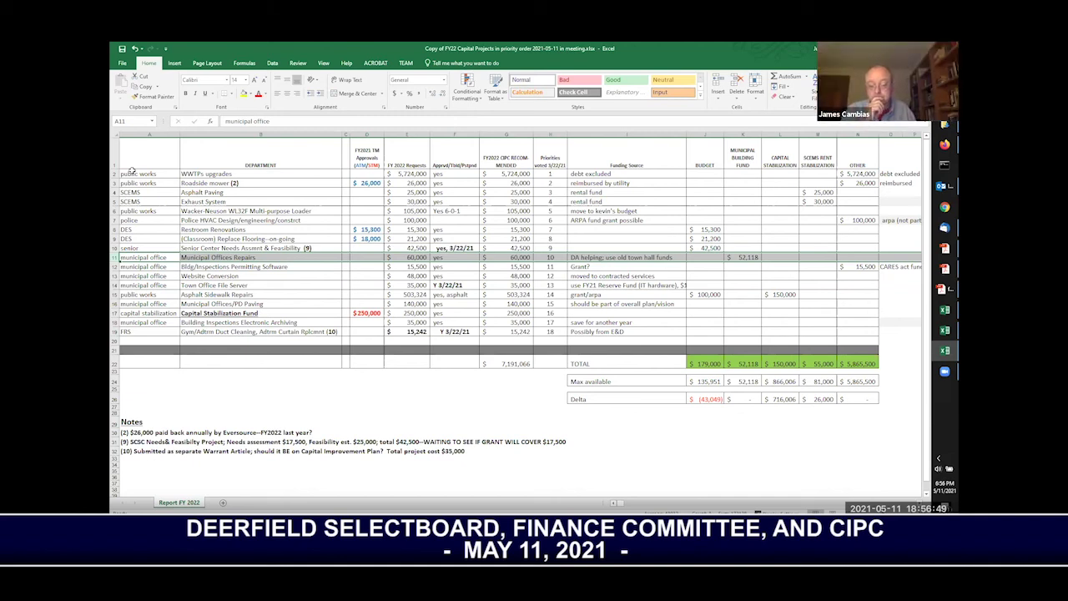
{"action": "left_click", "coordinate": [115, 267]}
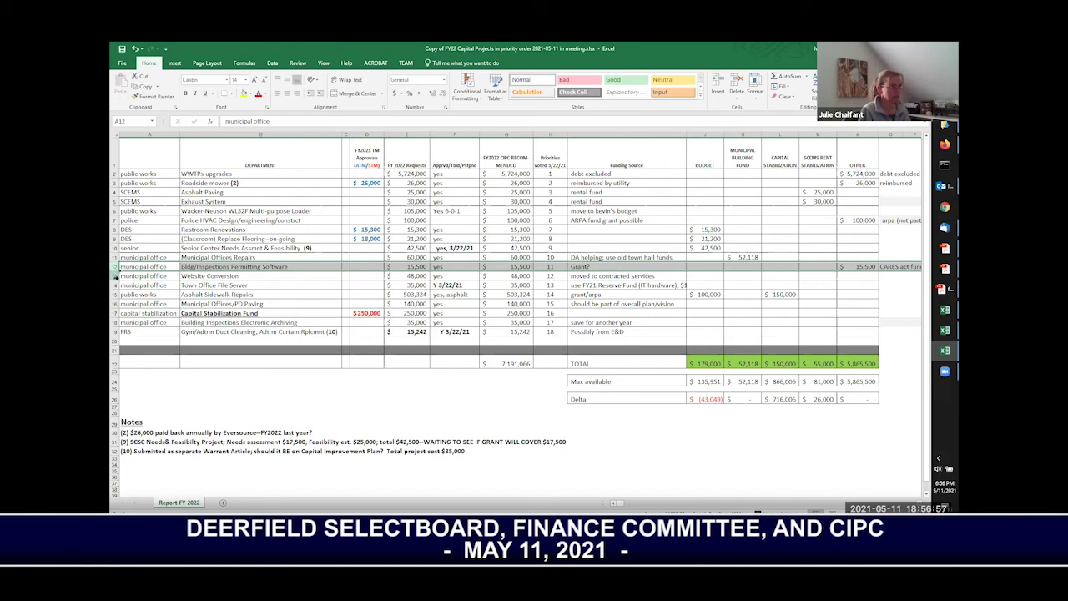
{"action": "left_click", "coordinate": [115, 276]}
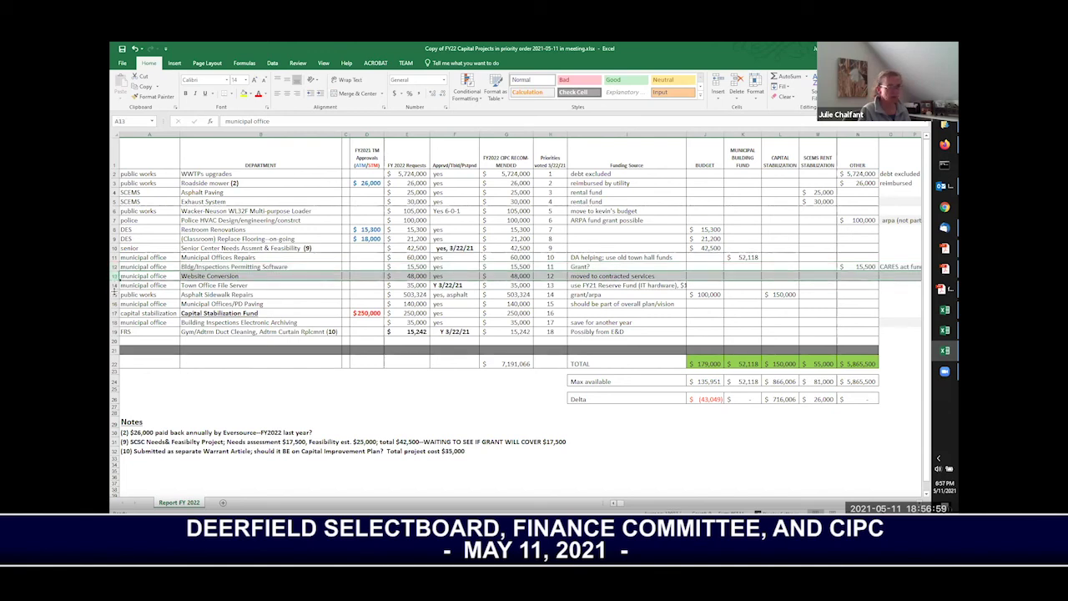
{"action": "left_click", "coordinate": [116, 286]}
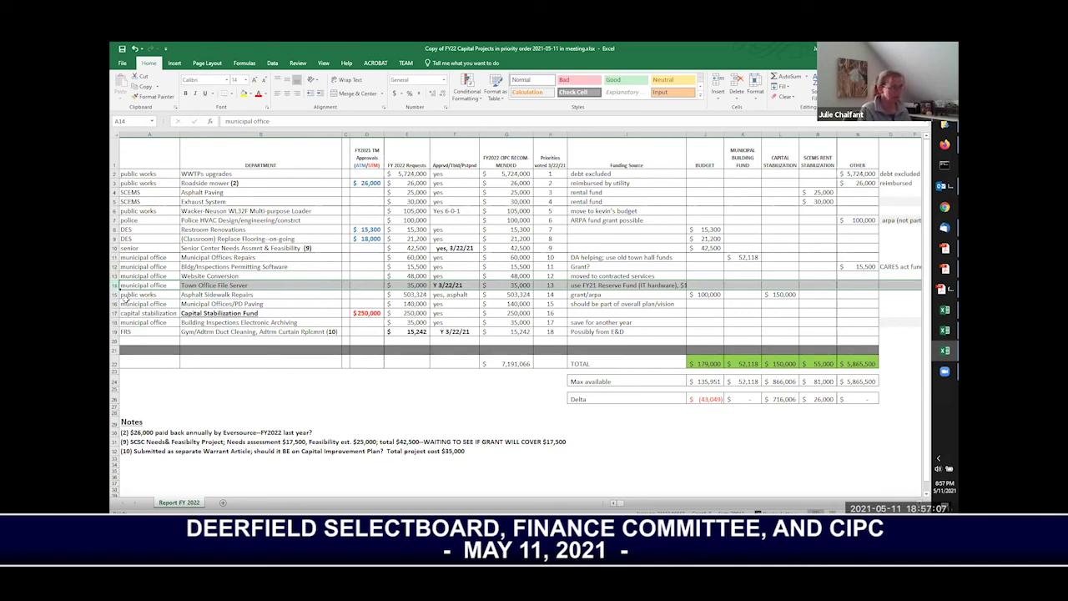
{"action": "left_click", "coordinate": [116, 294]}
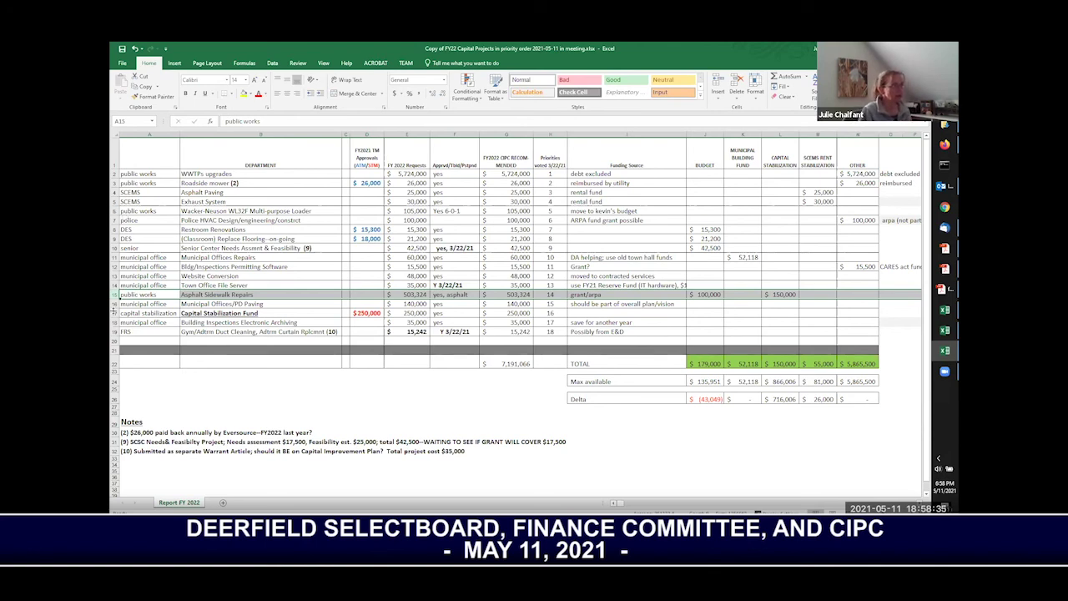
{"action": "left_click_drag", "start_coordinate": [115, 304], "coordinate": [112, 332]}
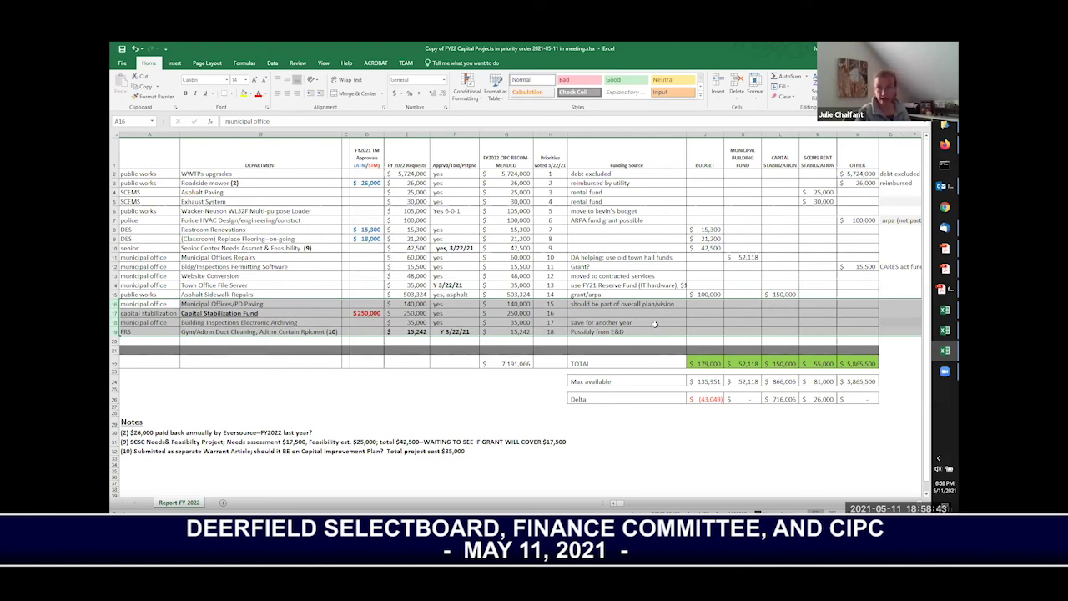
{"action": "left_click", "coordinate": [592, 342]}
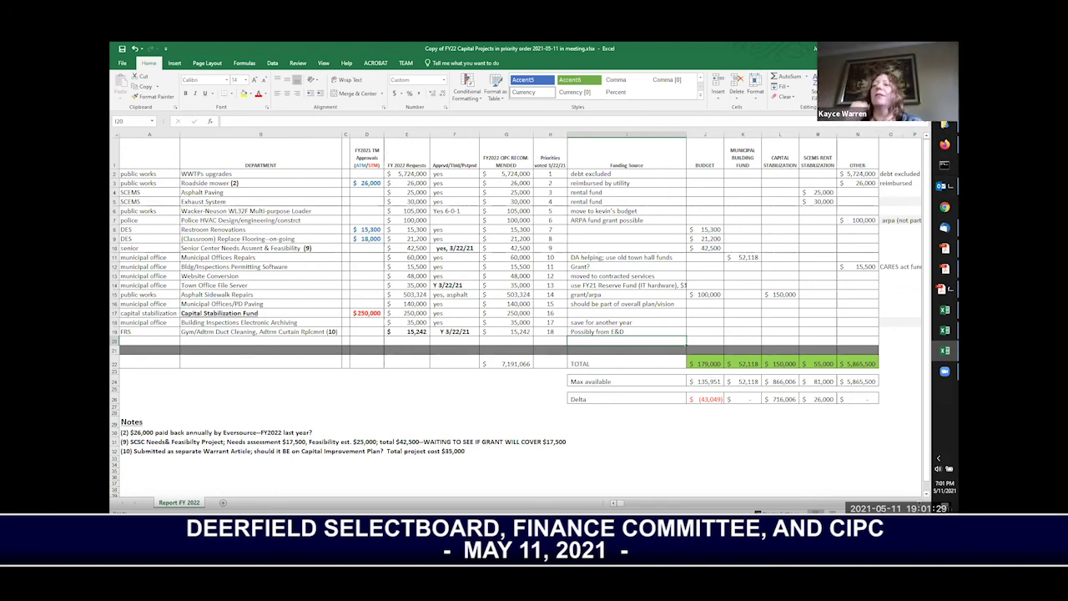
{"action": "left_click", "coordinate": [379, 412]}
{"action": "left_click", "coordinate": [379, 412]}
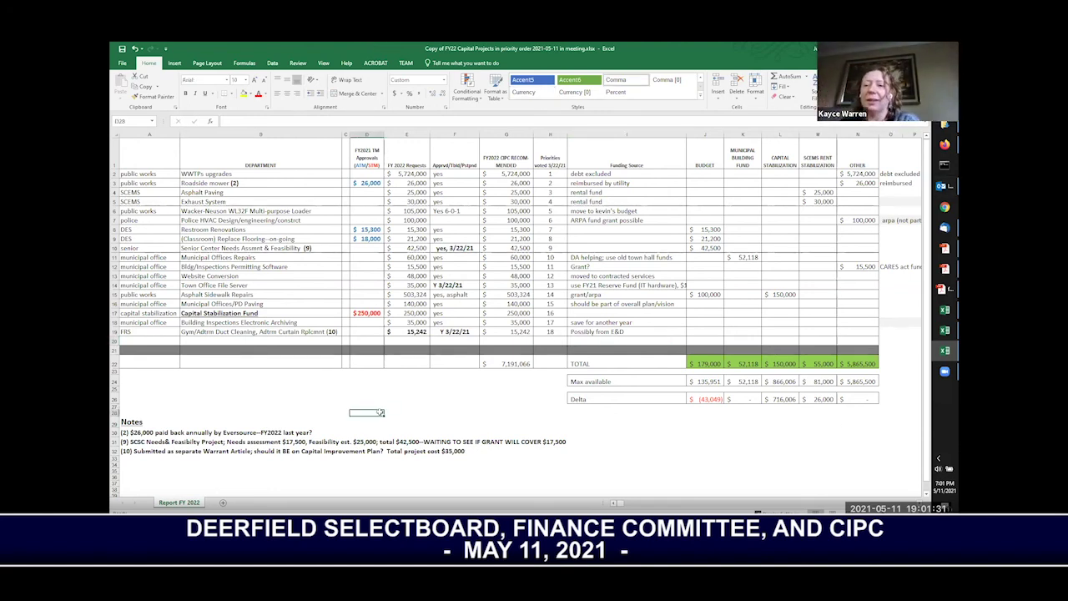